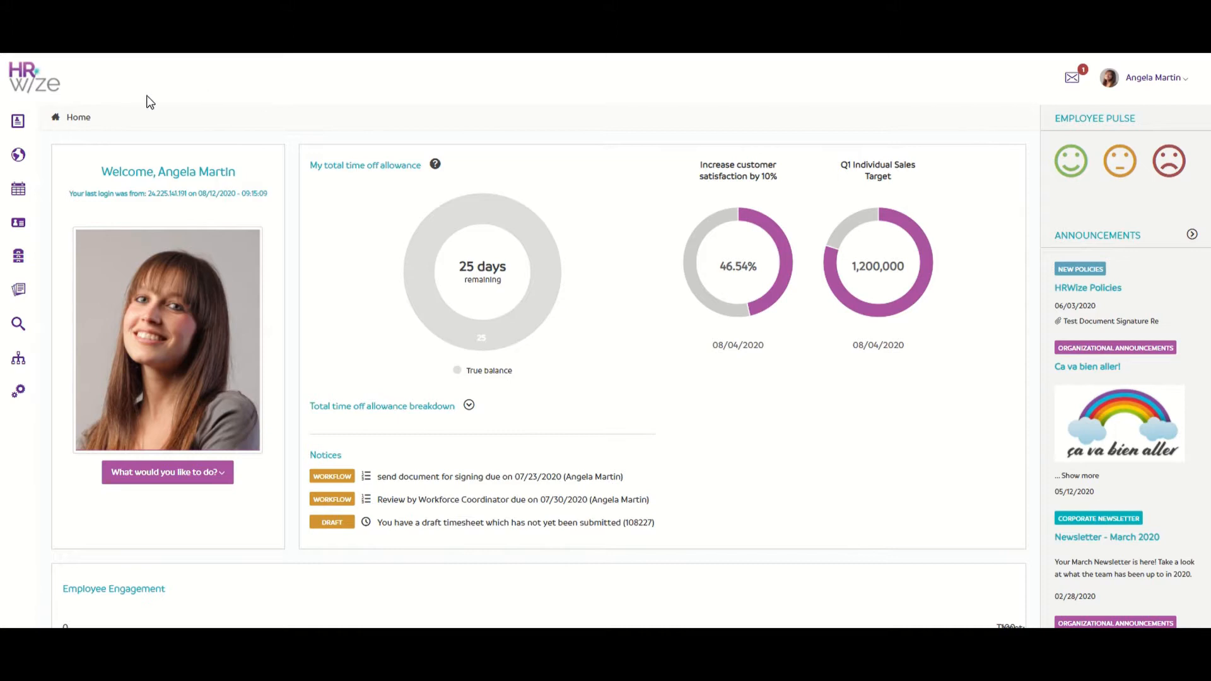
Step: Go to the Time off page under Self service > My requests
mouse_move(26, 118)
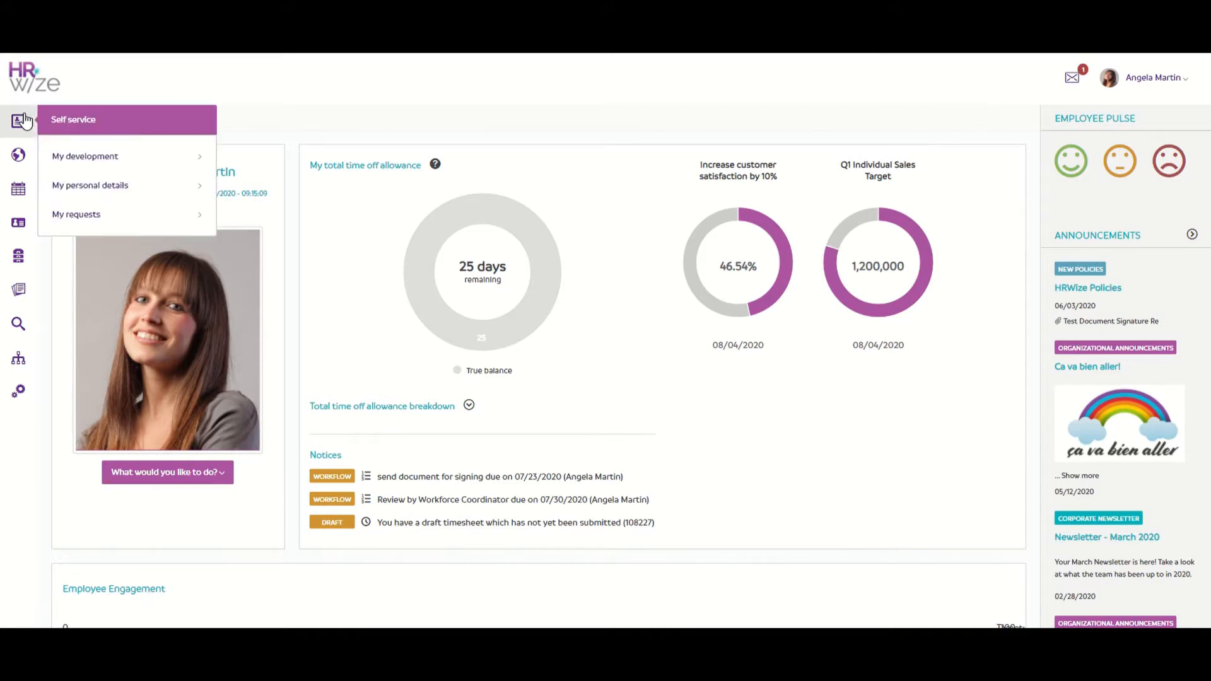
left_click(152, 216)
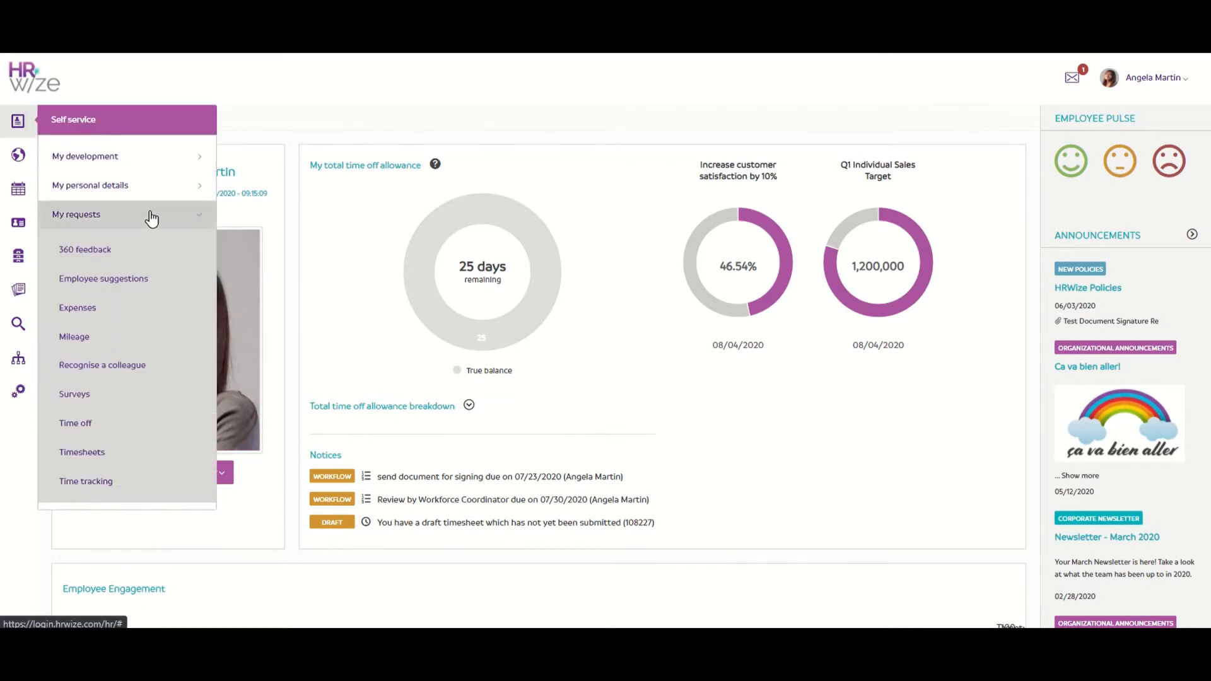
left_click(153, 429)
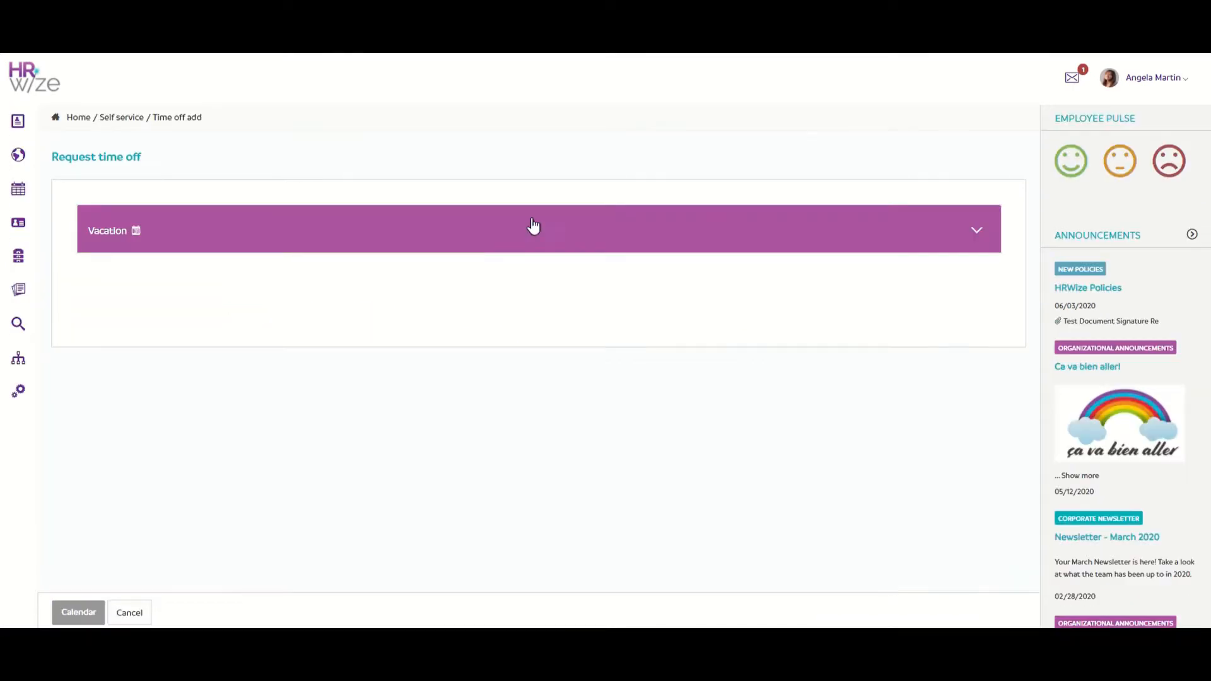
Step: Submit a 2-day Vacation request for 08/24/2020–08/25/2020 and return to the time off overview
left_click(534, 225)
left_click(652, 303)
left_click(601, 487)
left_click(652, 365)
left_click(628, 549)
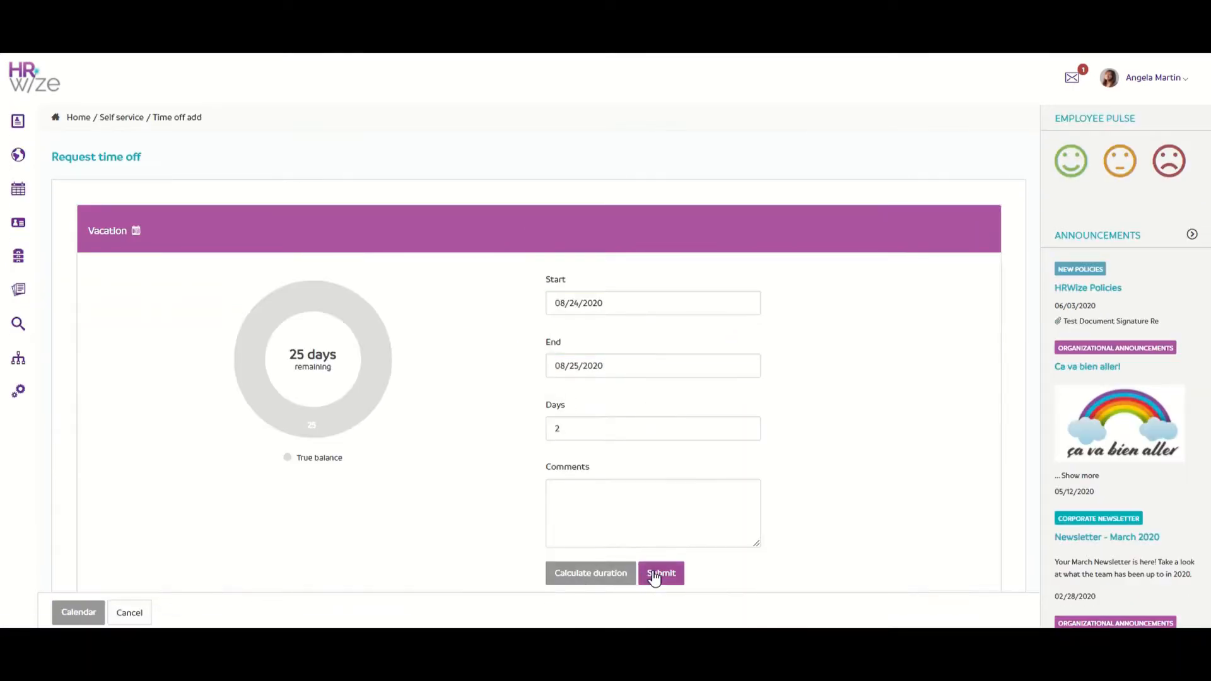
left_click(653, 575)
left_click(136, 615)
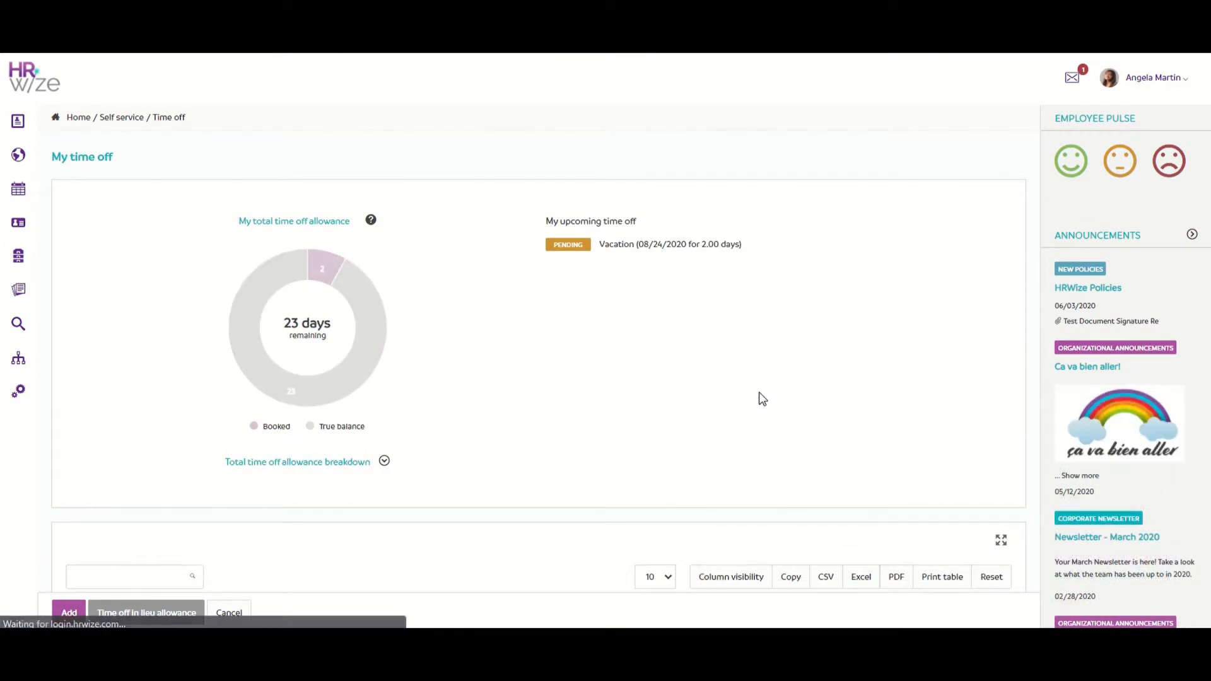
scroll(761, 399, "down", 2)
scroll(760, 399, "down", 3)
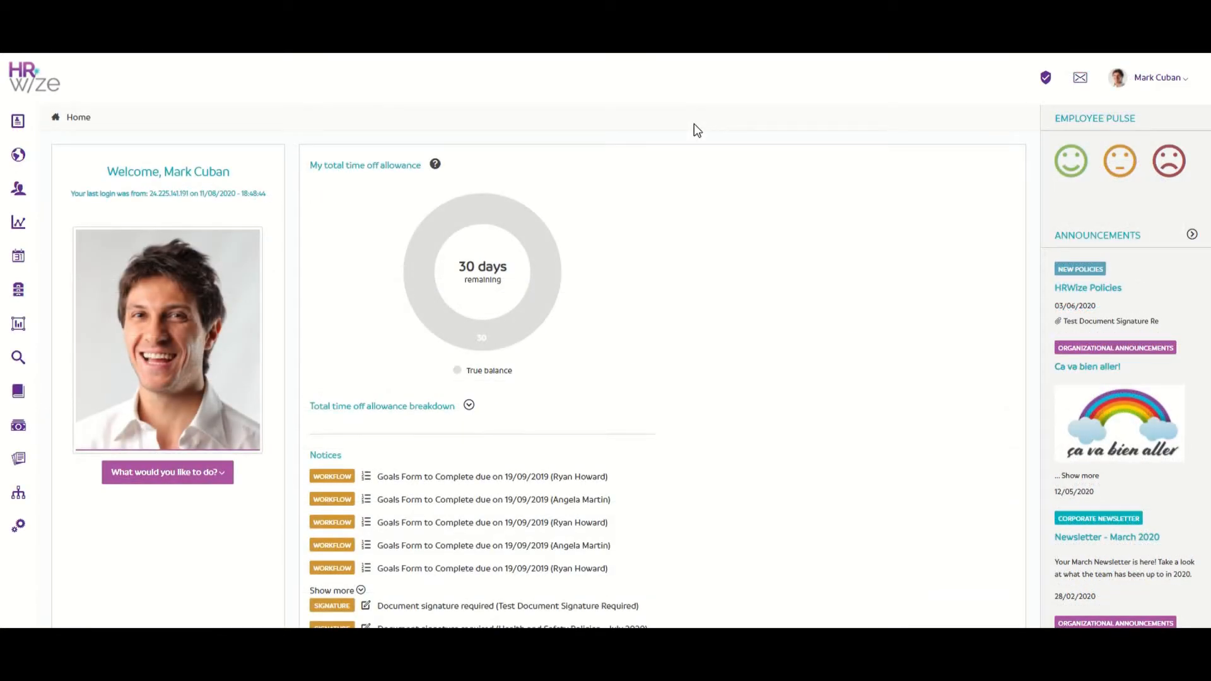
Step: As the manager, open the pending 2-day Vacation request from the dashboard's Workflow panel and review it
scroll(756, 154, "down", 10)
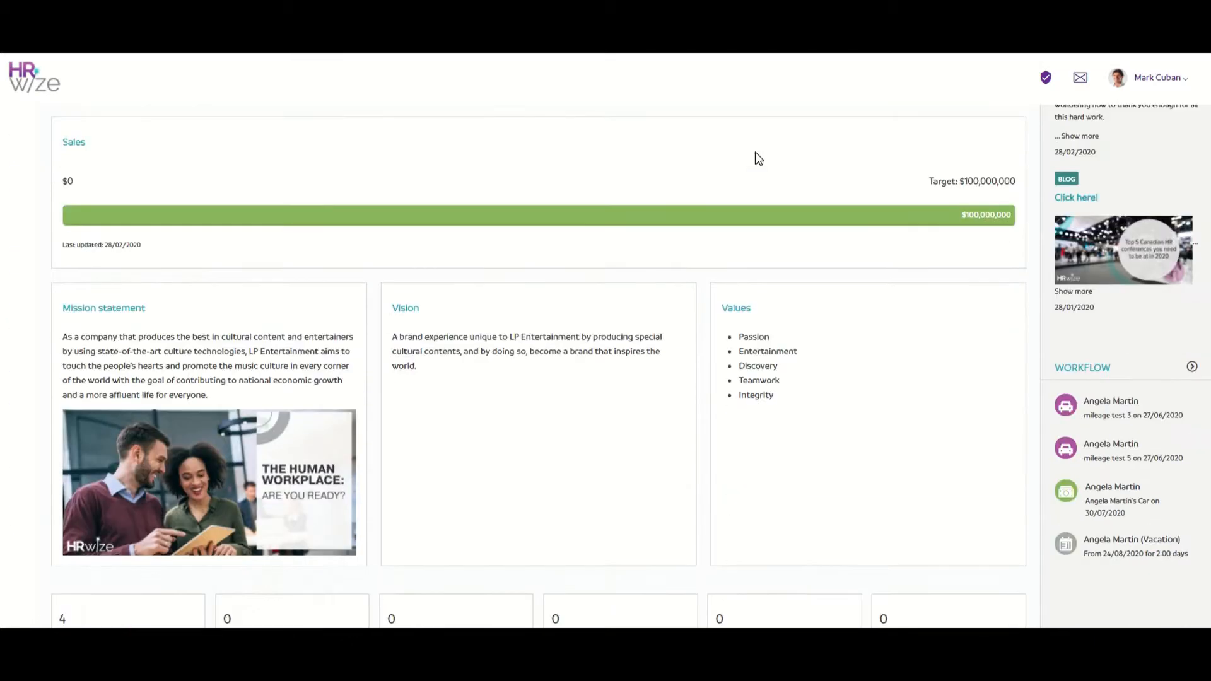
scroll(759, 159, "down", 1)
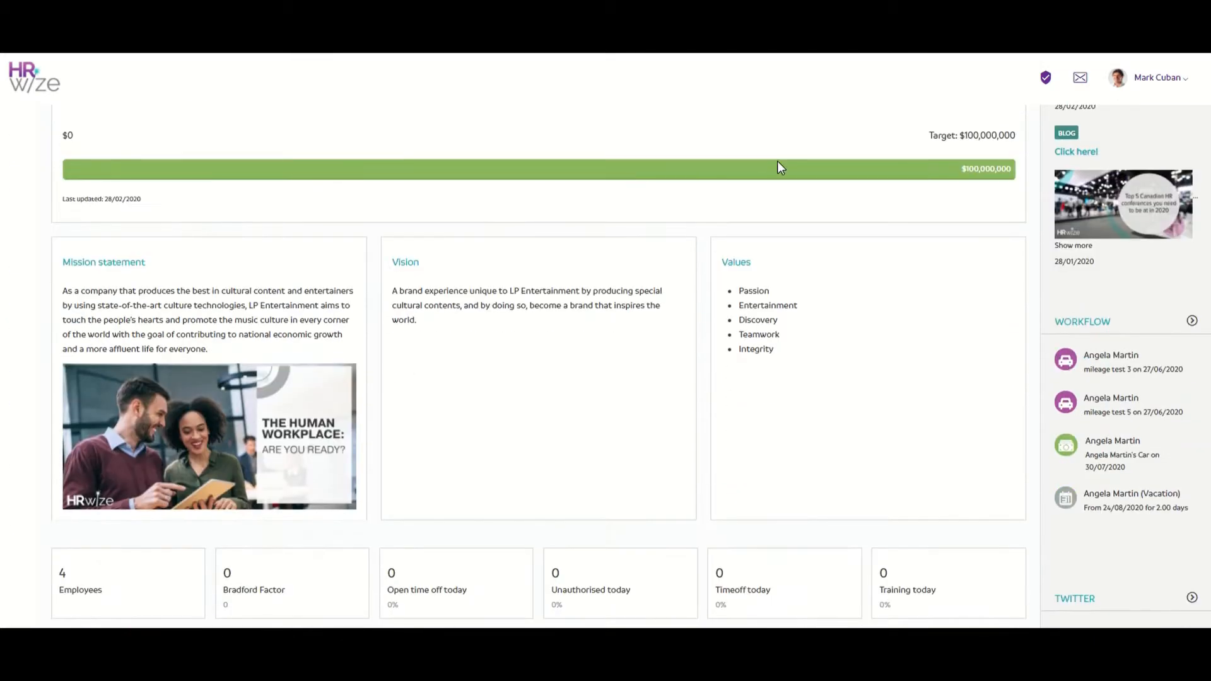
left_click(1164, 498)
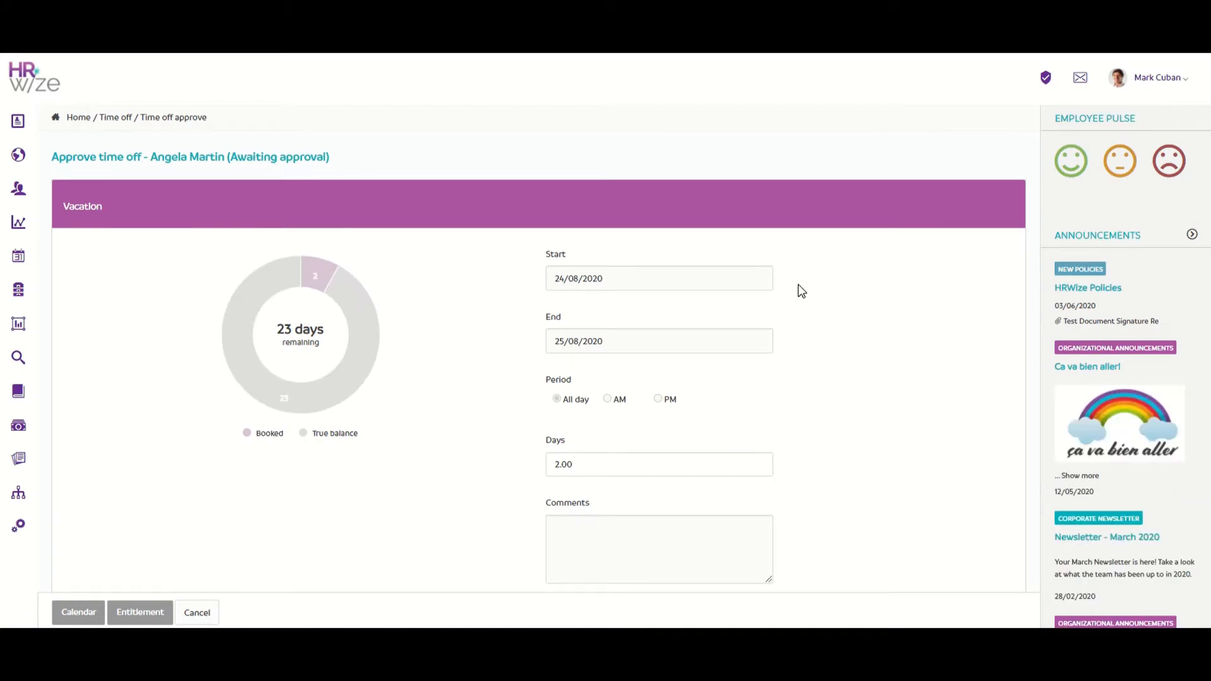
scroll(787, 288, "down", 5)
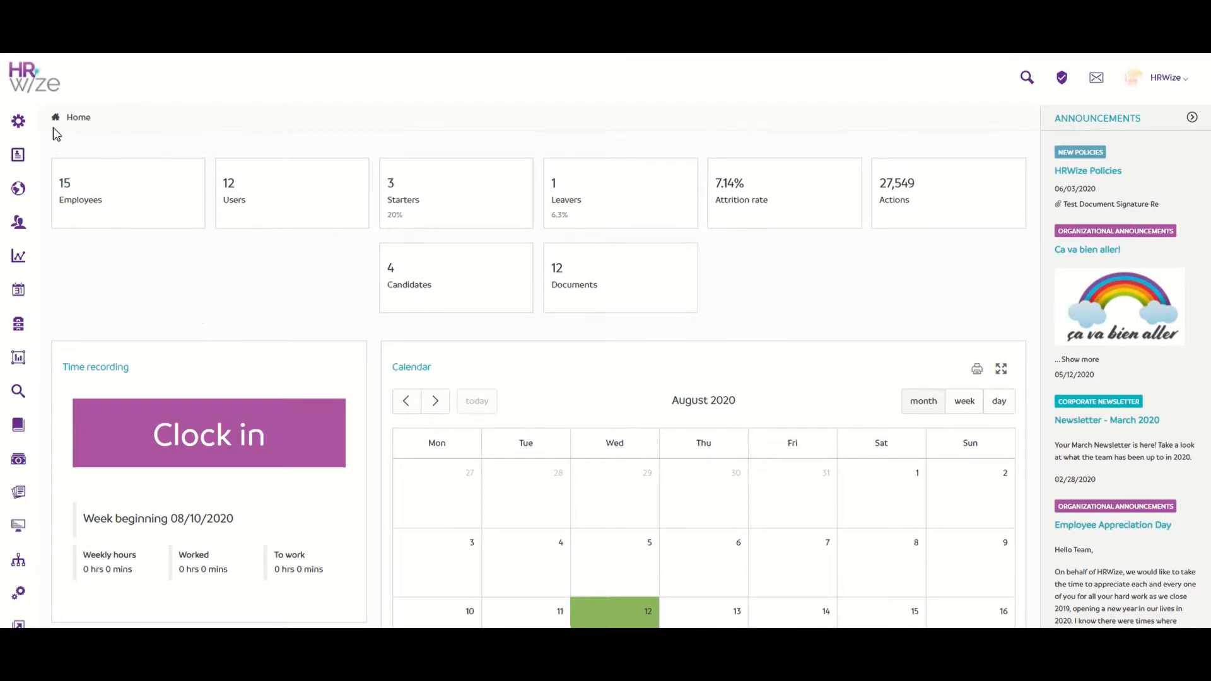
Step: Open Administration > HR > Workflows > Workflows and edit the Super approver workflow
mouse_move(20, 112)
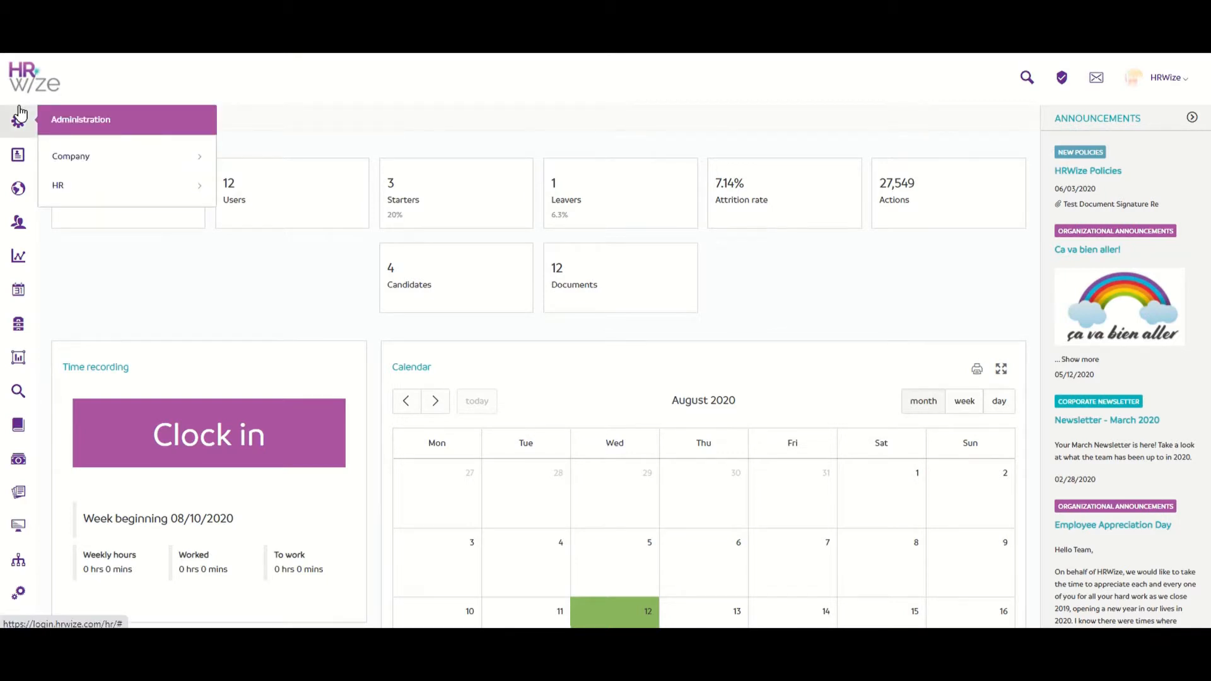
left_click(100, 184)
scroll(102, 187, "down", 5)
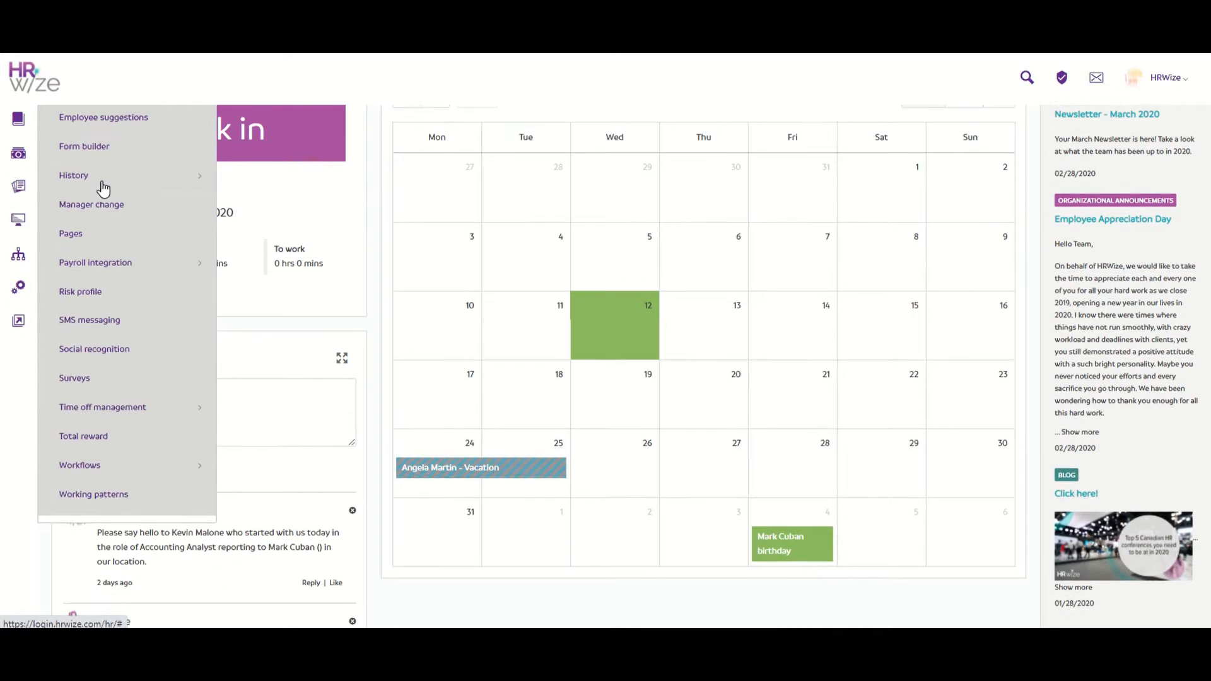
left_click(109, 465)
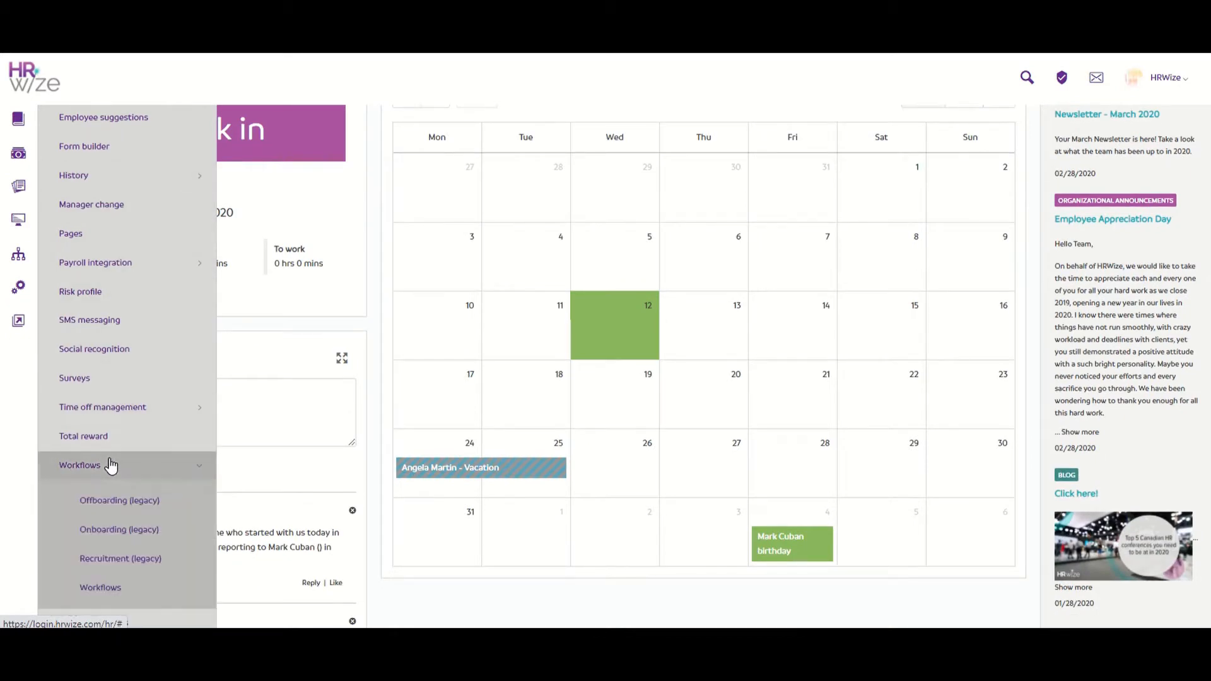
left_click(159, 599)
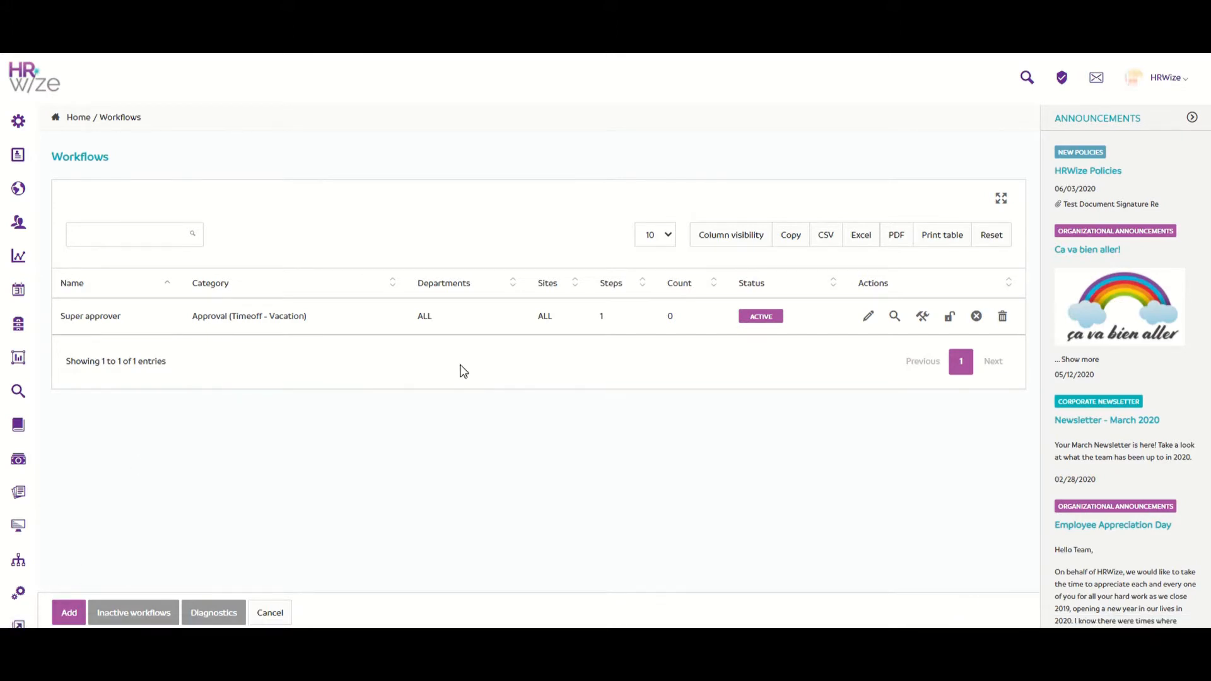
left_click(868, 319)
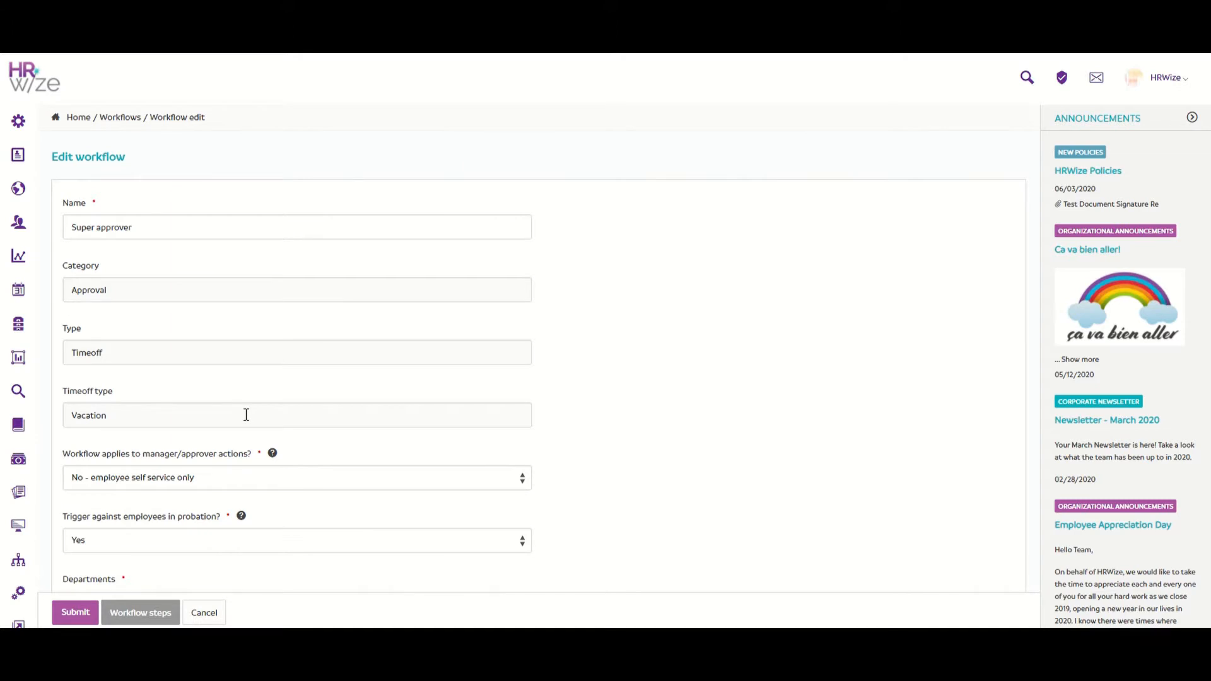
Step: Keep manager/approver actions at employee self service only, review the remaining settings, then view the workflow steps
left_click(230, 483)
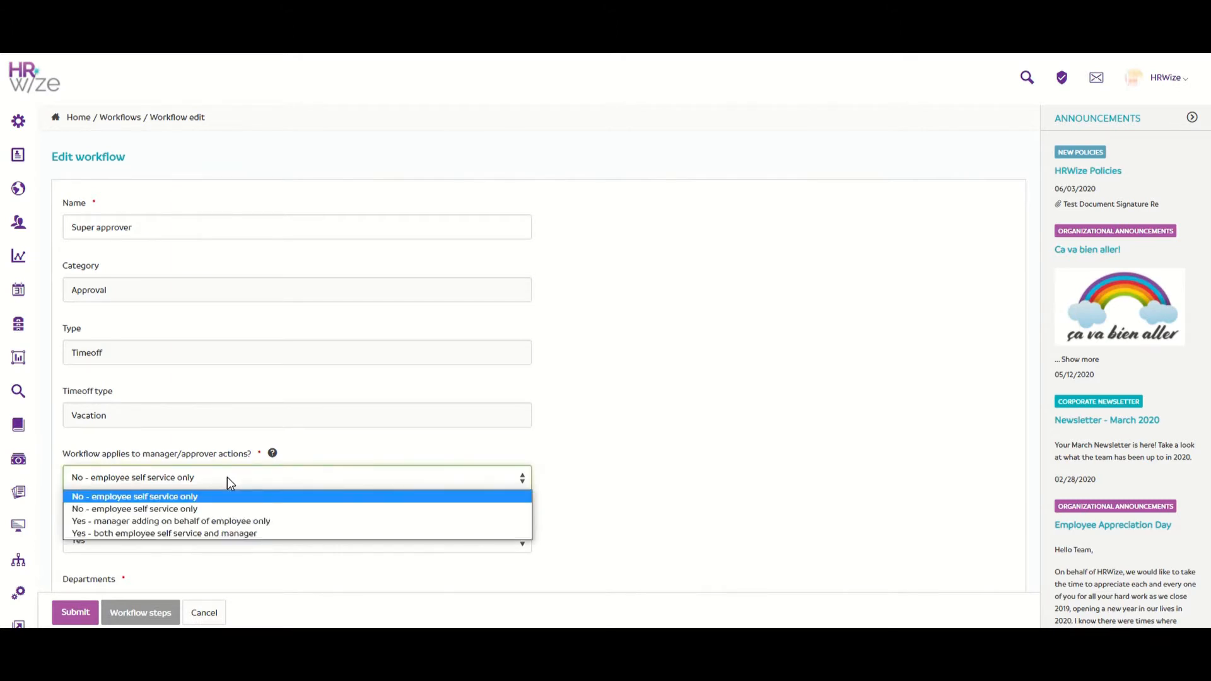
left_click(227, 477)
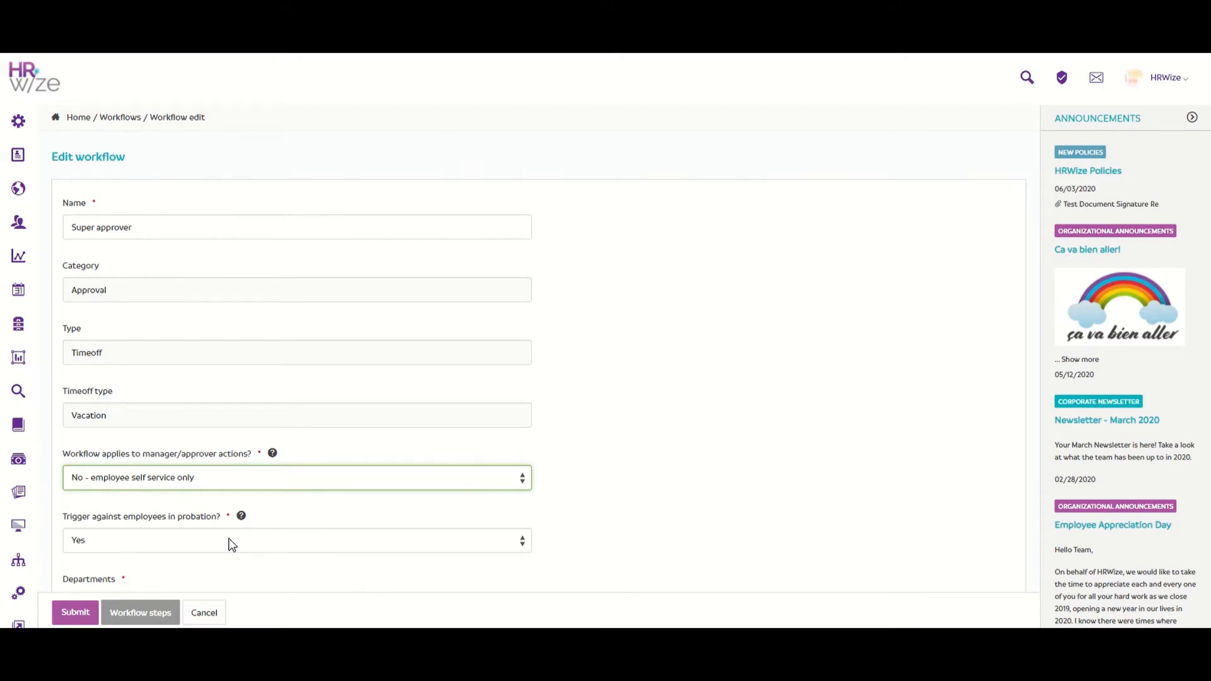
scroll(232, 544, "down", 3)
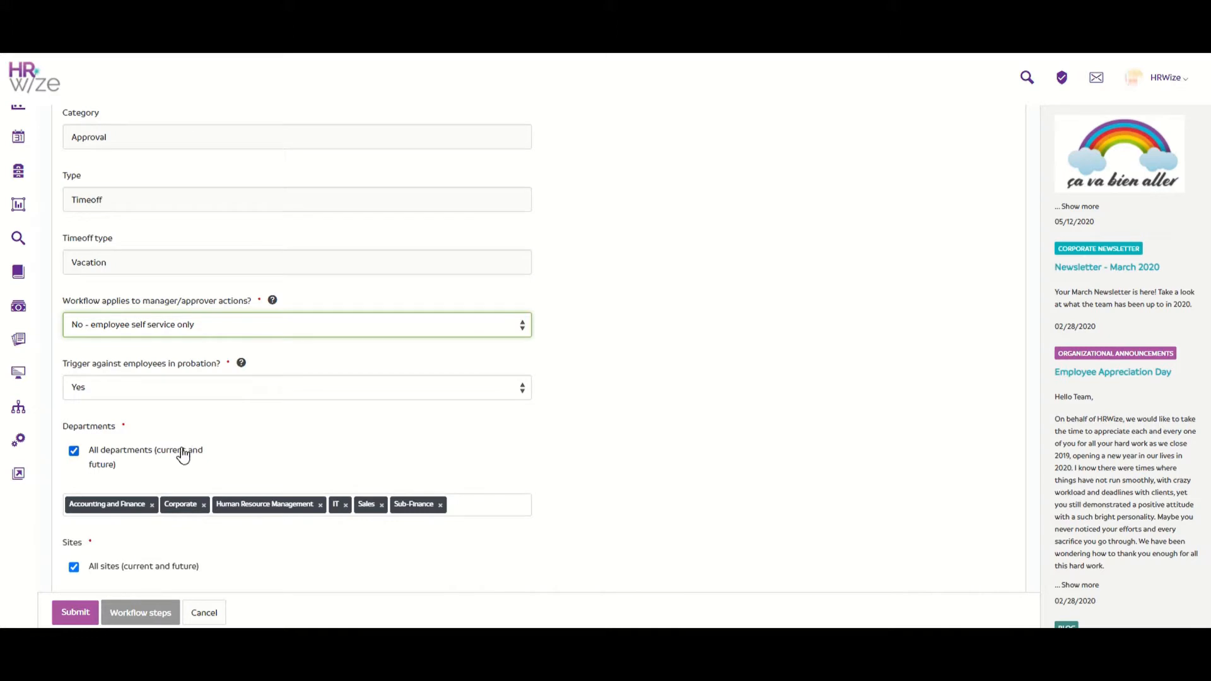
scroll(183, 454, "down", 3)
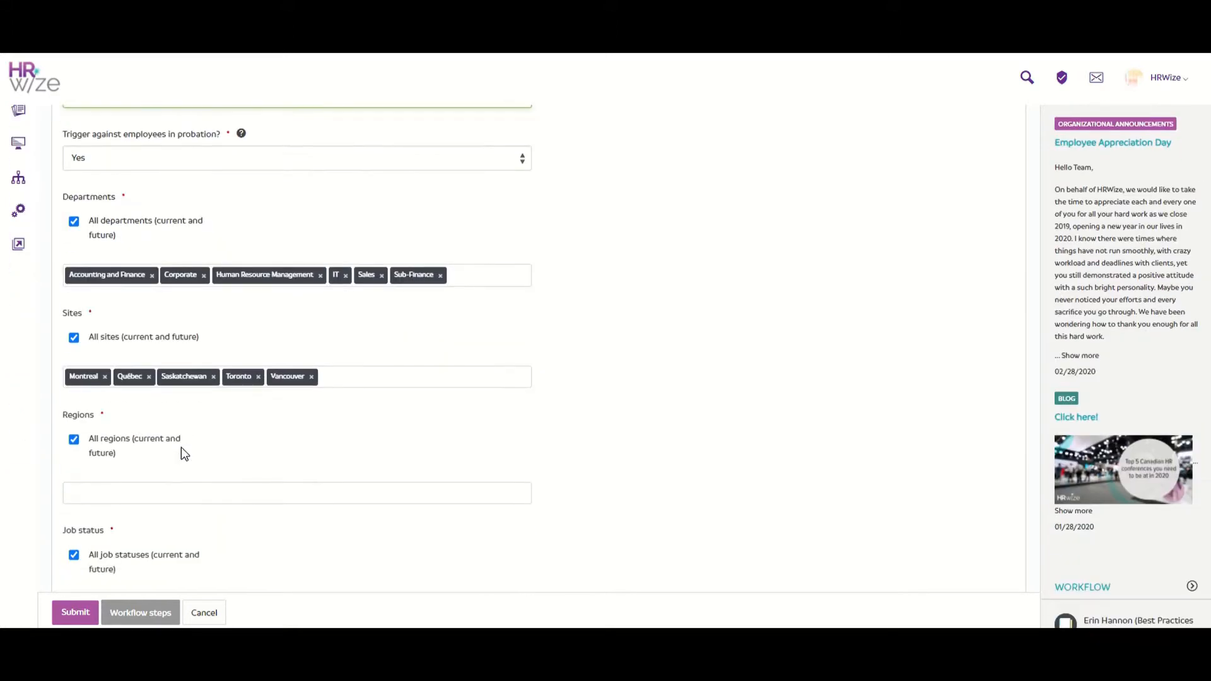
scroll(190, 449, "down", 2)
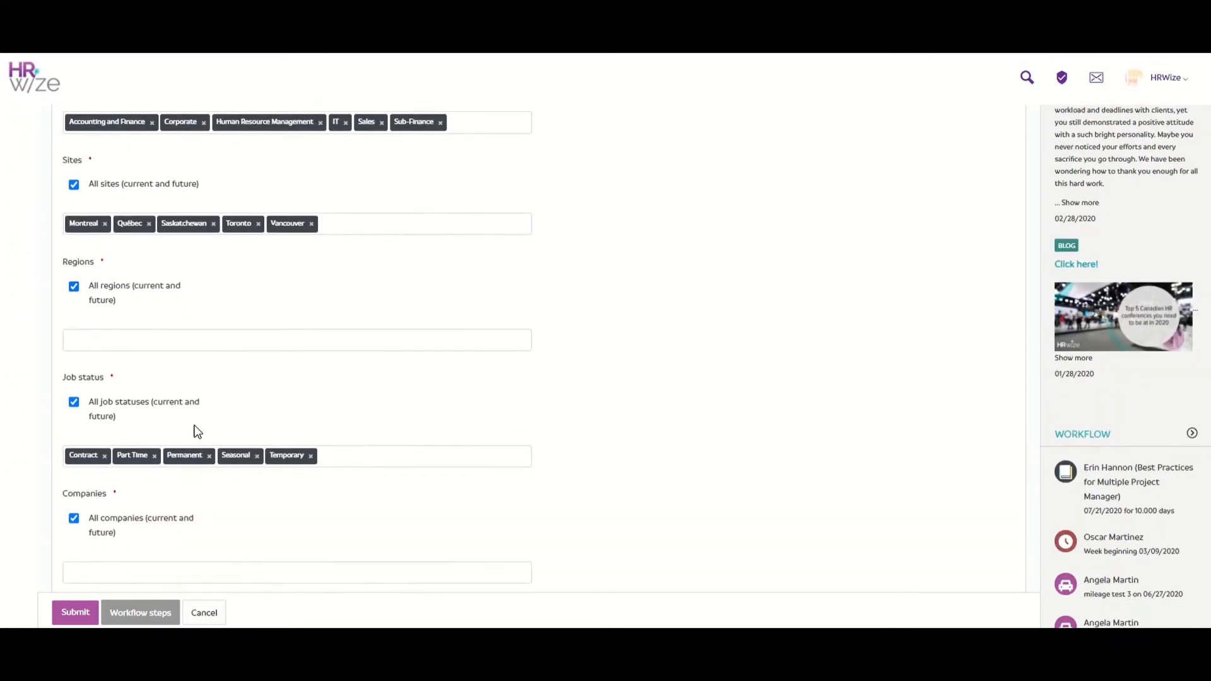
scroll(170, 528, "down", 2)
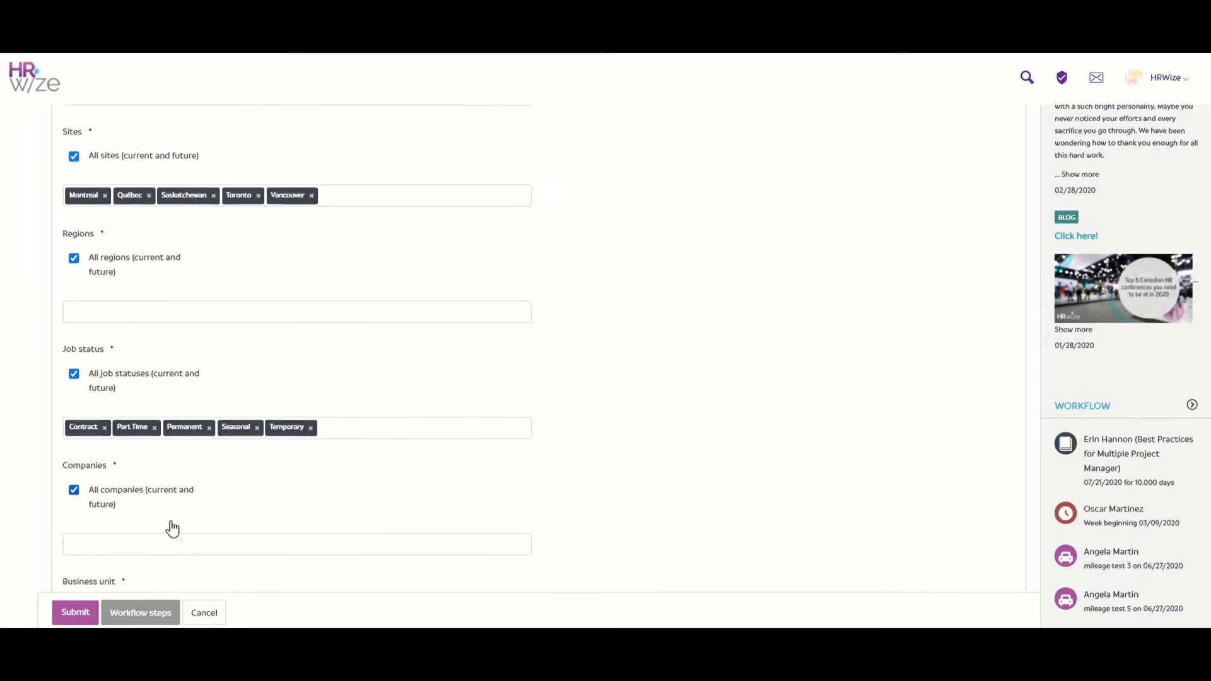
scroll(183, 488, "down", 2)
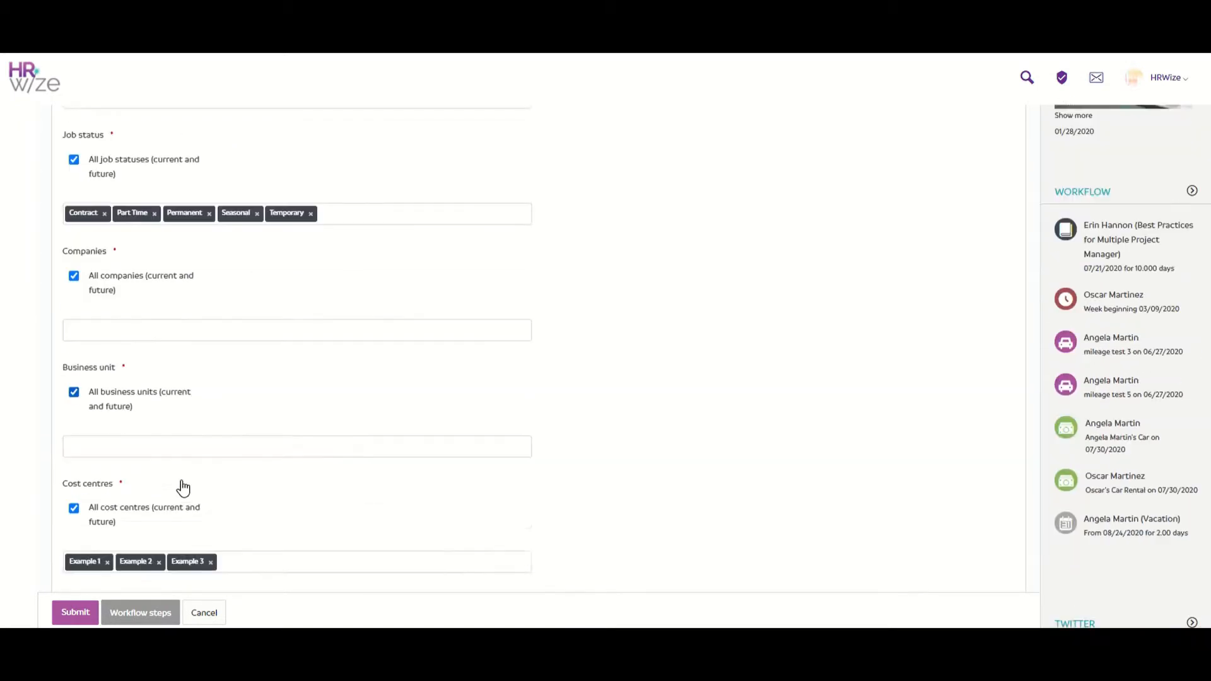
scroll(202, 454, "down", 1)
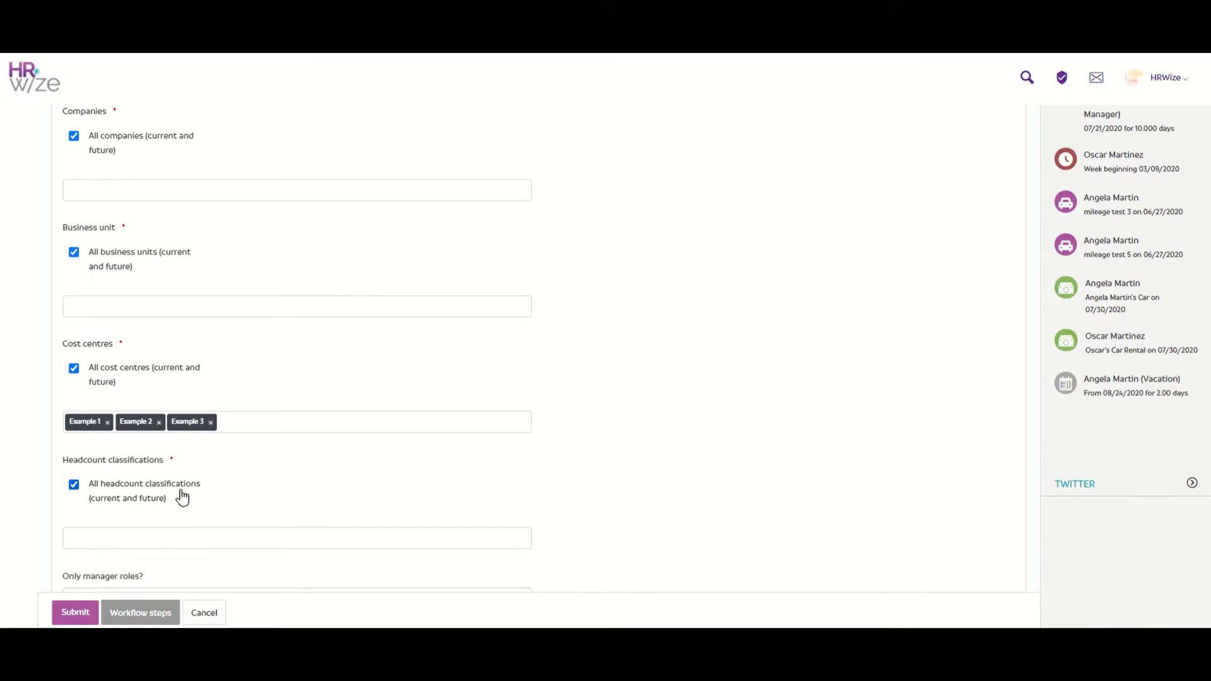
scroll(183, 498, "down", 1)
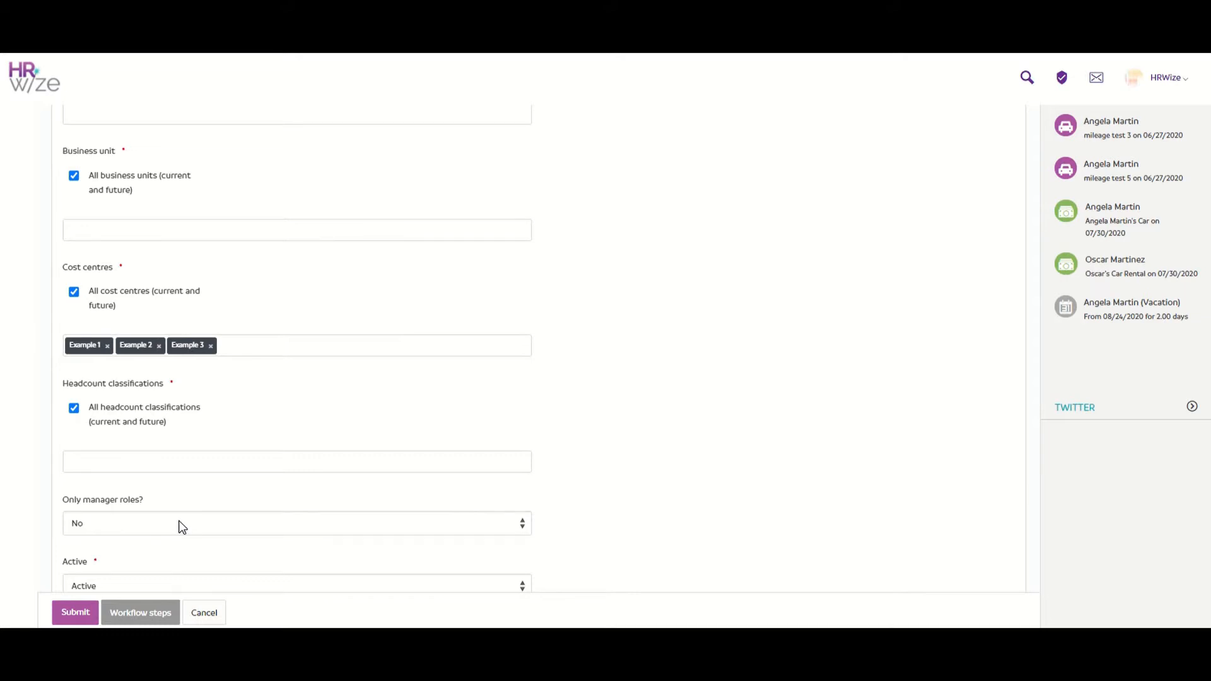
scroll(182, 528, "down", 1)
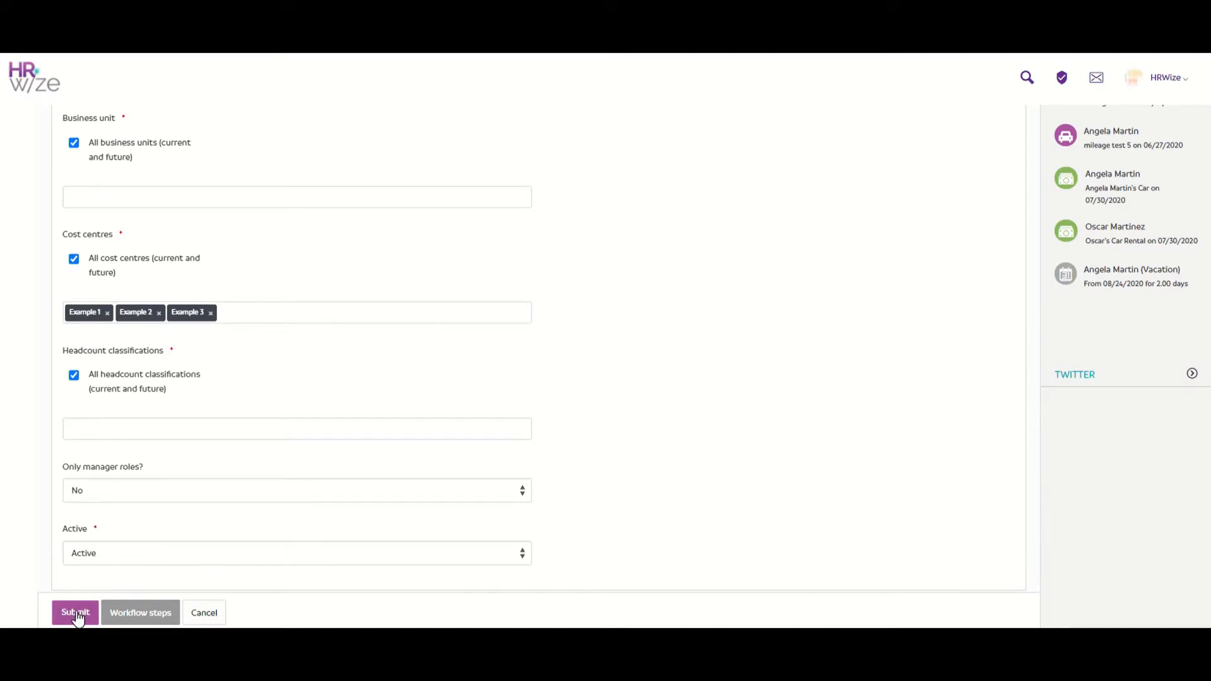
left_click(132, 614)
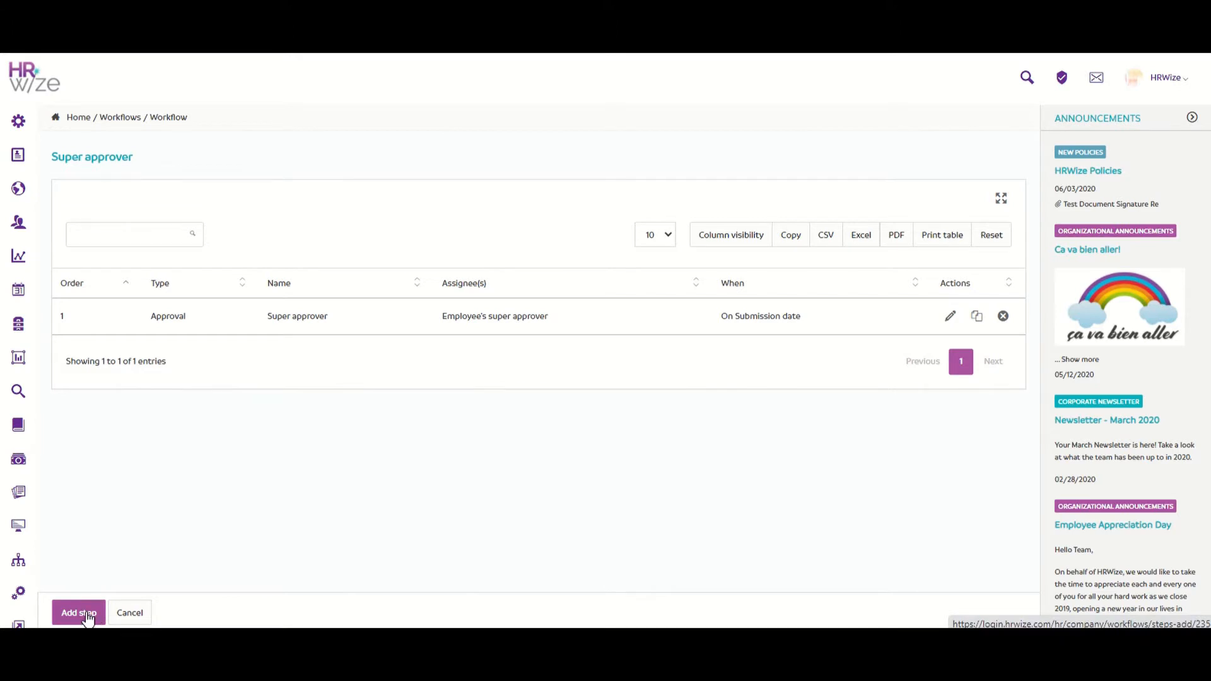
Step: Edit step 1, the Super approver Approval step
left_click(952, 317)
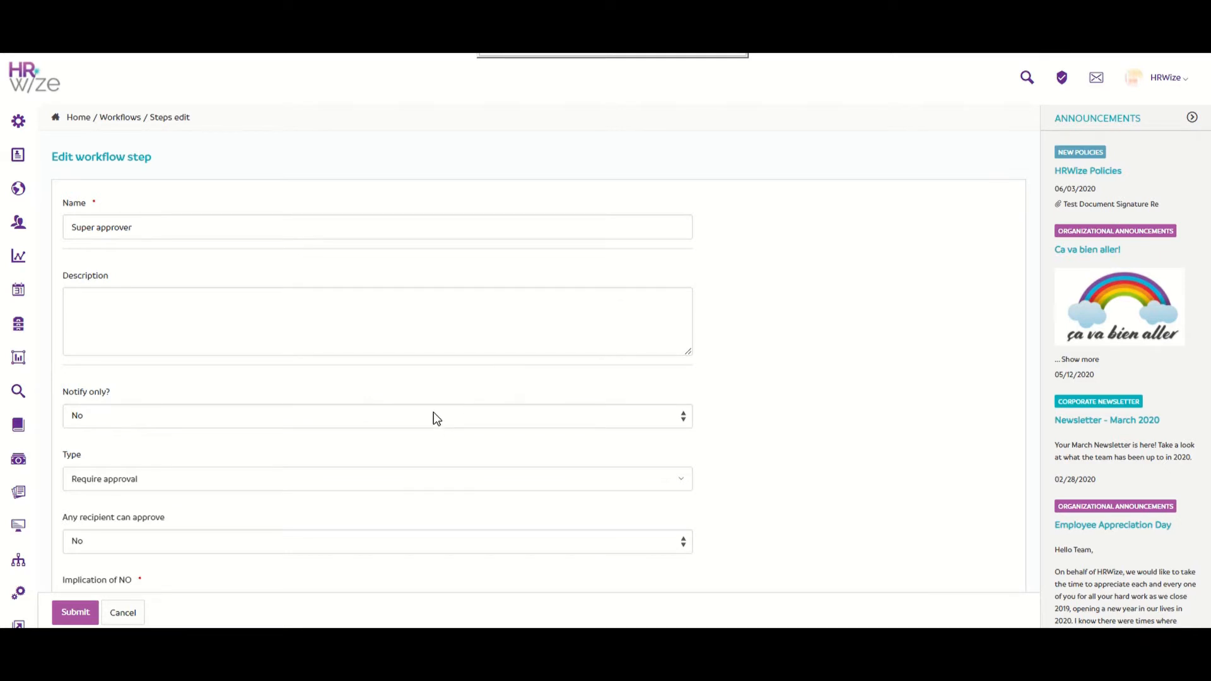
left_click(379, 482)
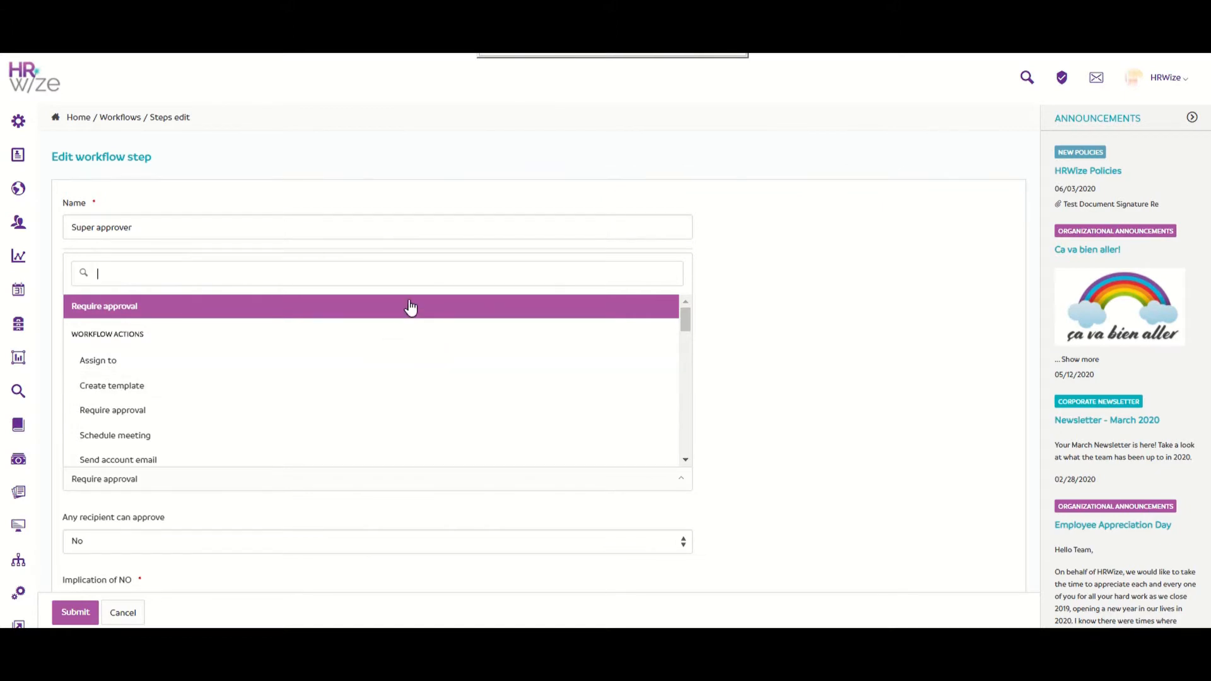
left_click(739, 347)
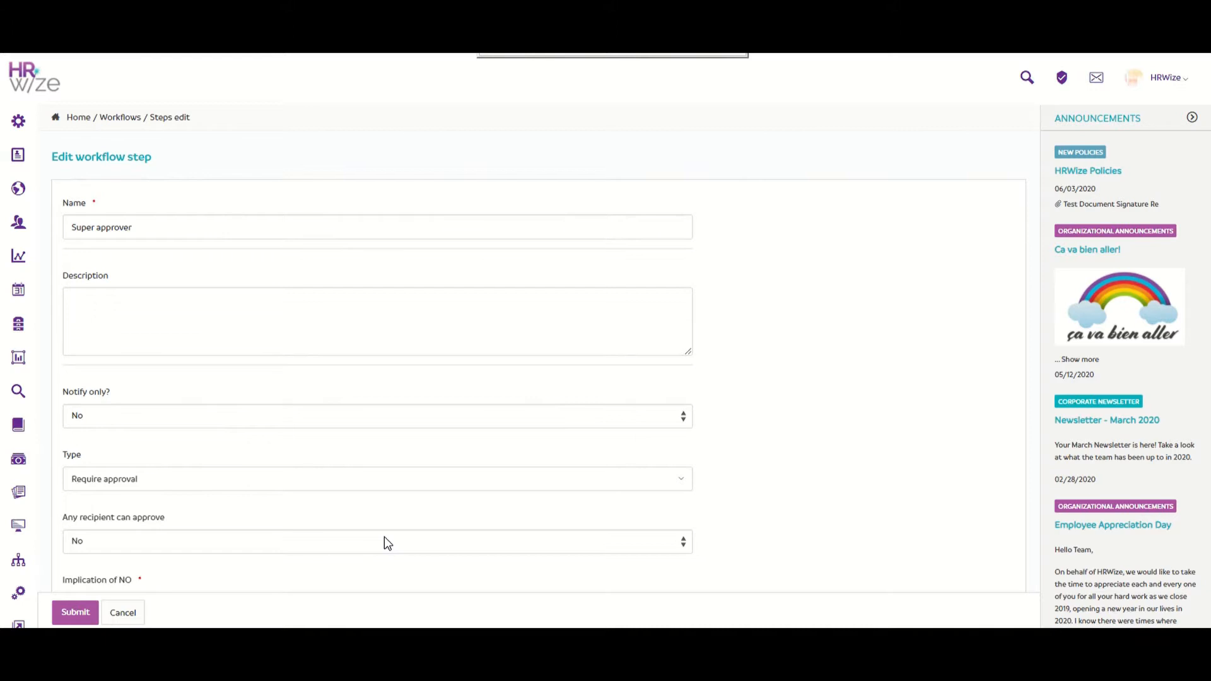
scroll(387, 543, "down", 3)
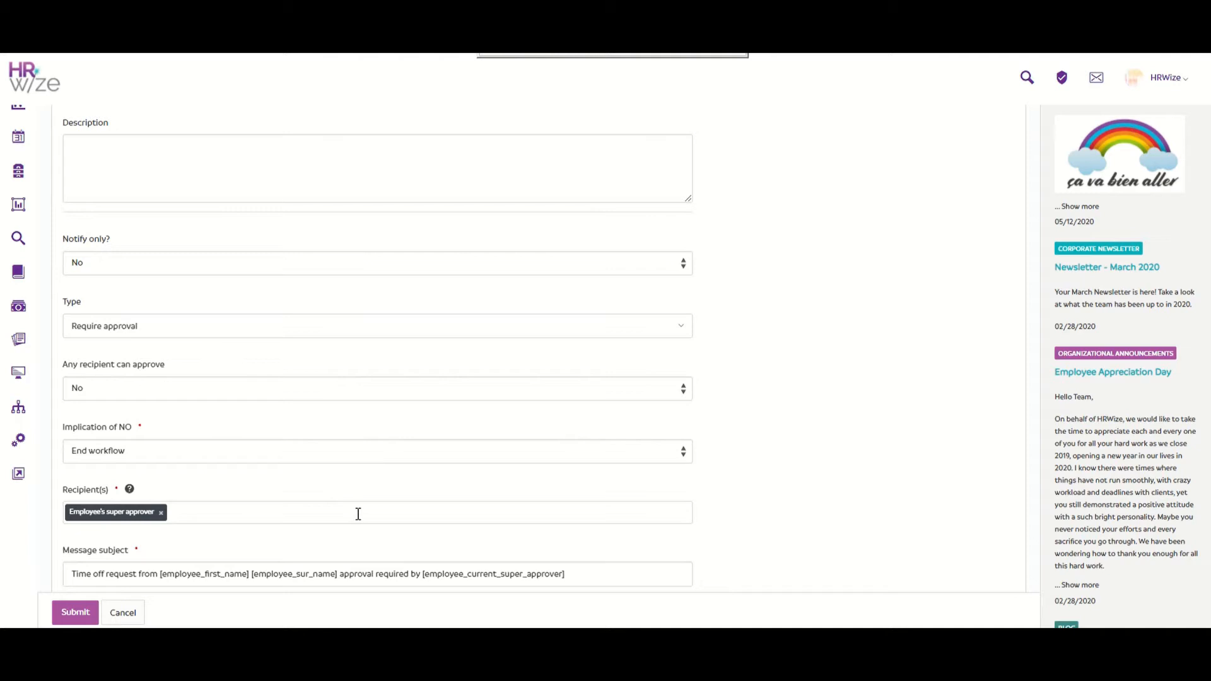
scroll(358, 513, "down", 2)
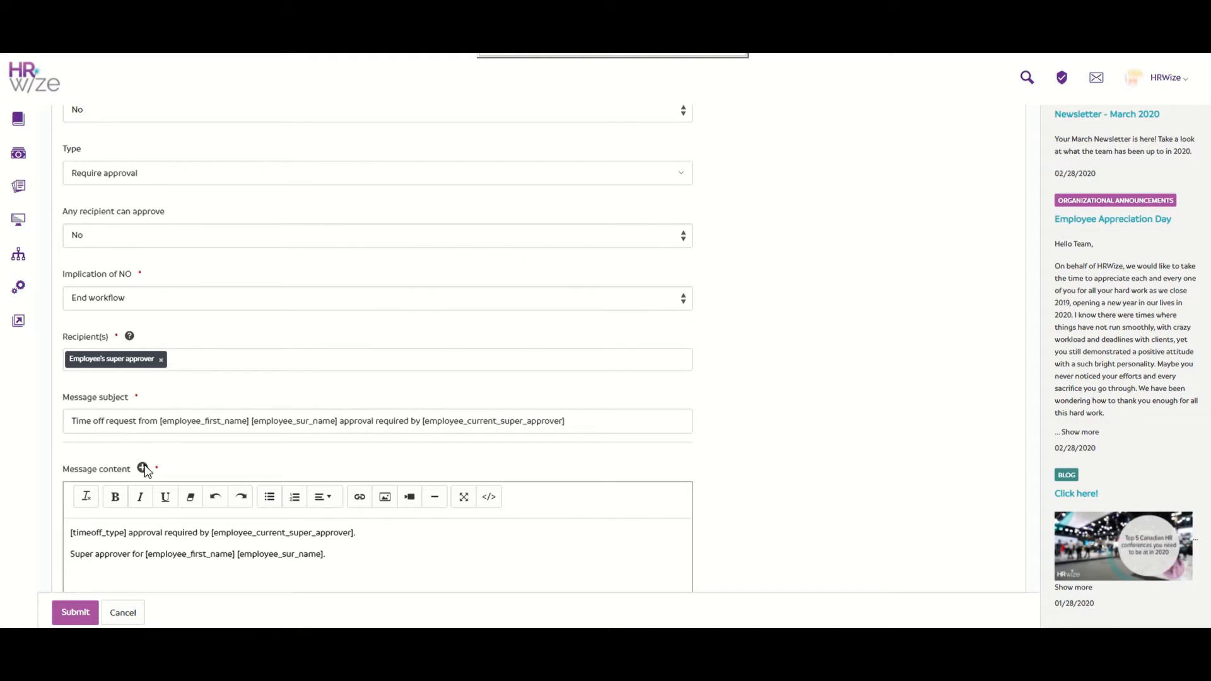
scroll(524, 392, "down", 7)
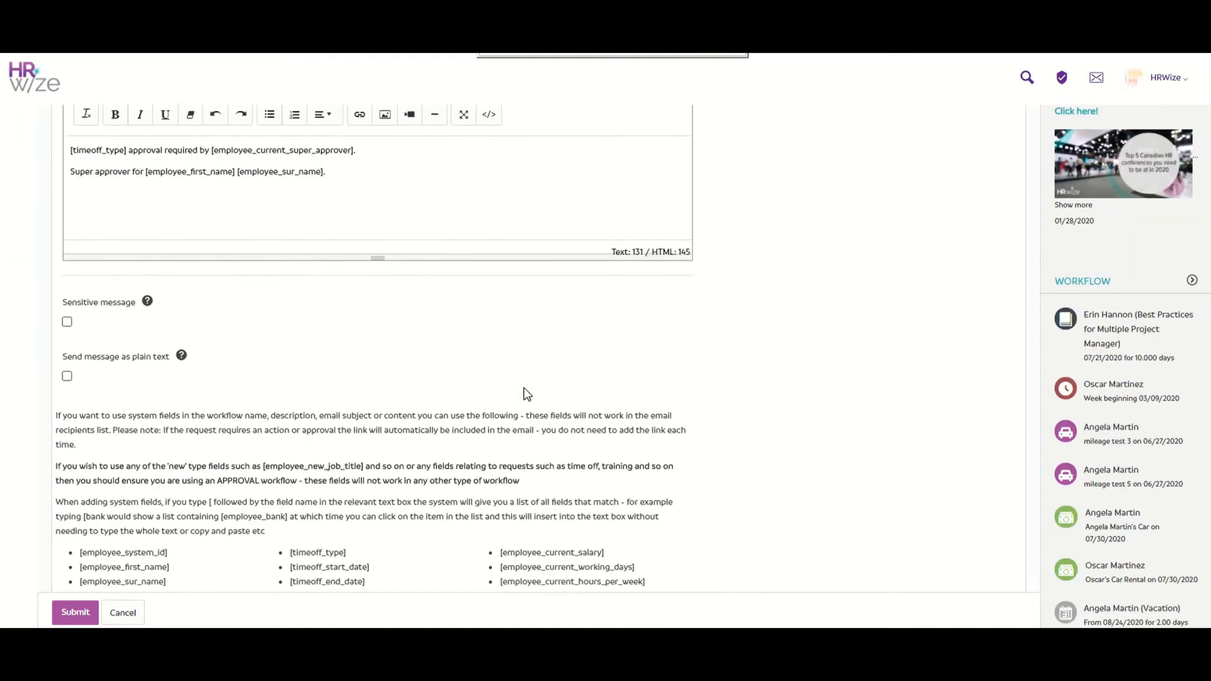
scroll(524, 387, "down", 4)
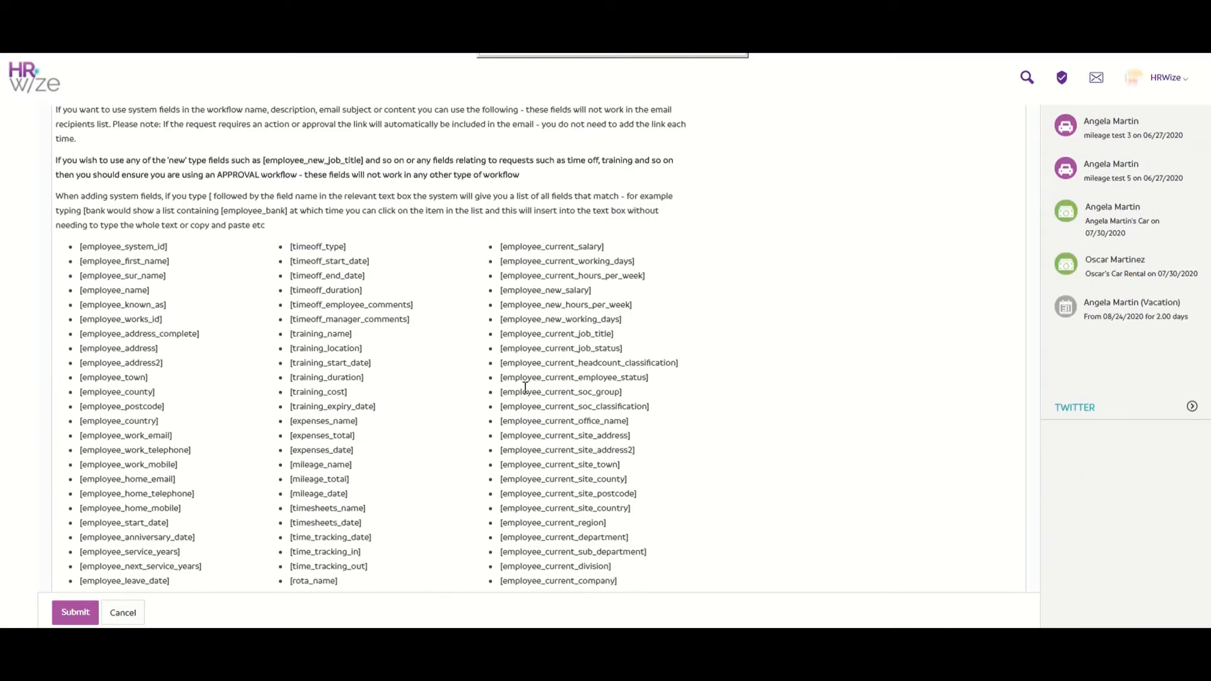
scroll(525, 387, "down", 7)
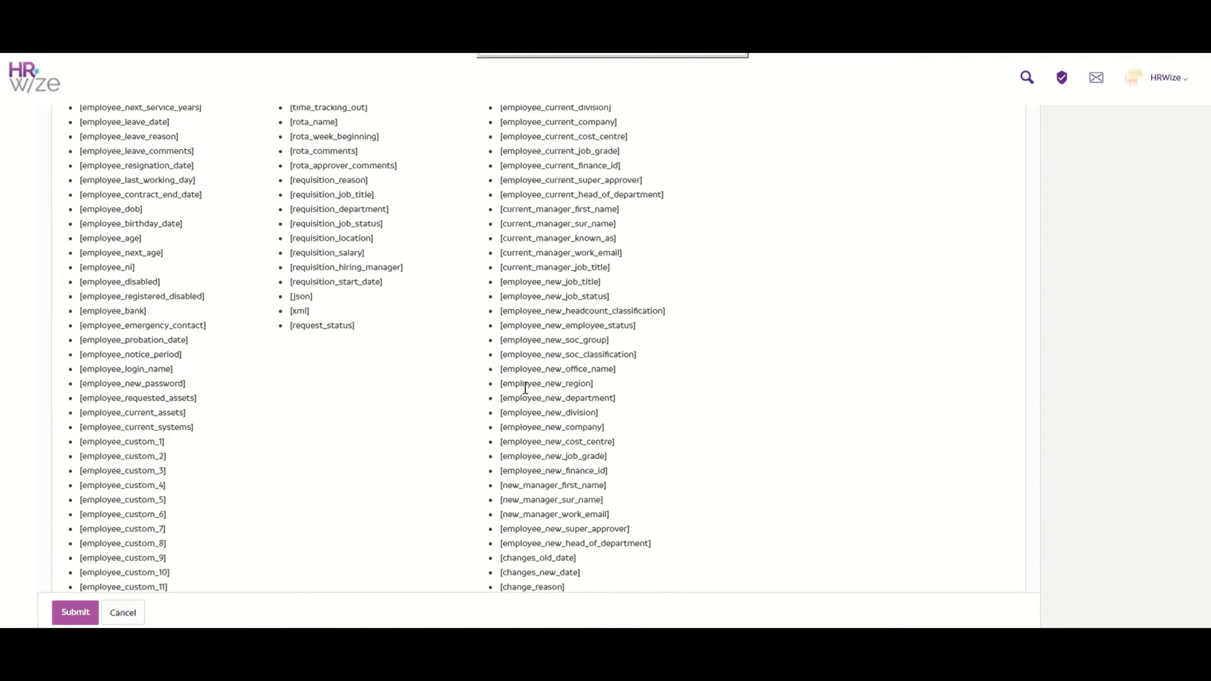
scroll(526, 388, "up", 14)
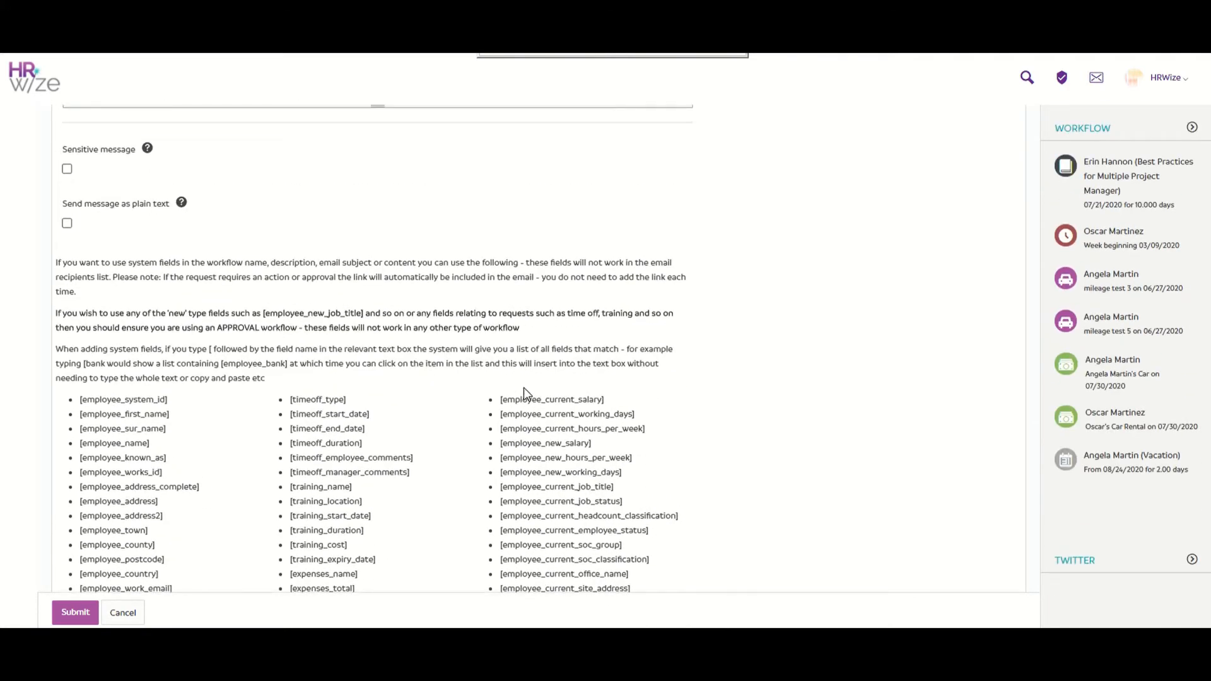
scroll(524, 388, "up", 5)
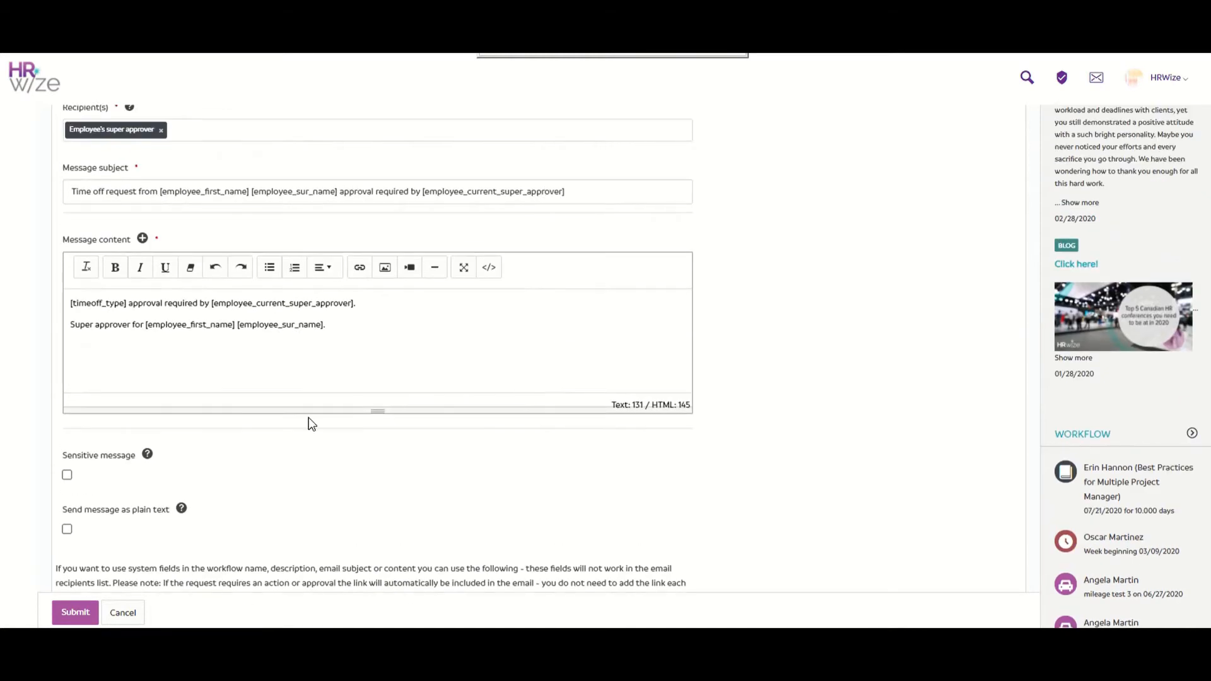
Step: Hide the system-field reference, keep the timing based on Submission date, and cancel the step edit
left_click(142, 238)
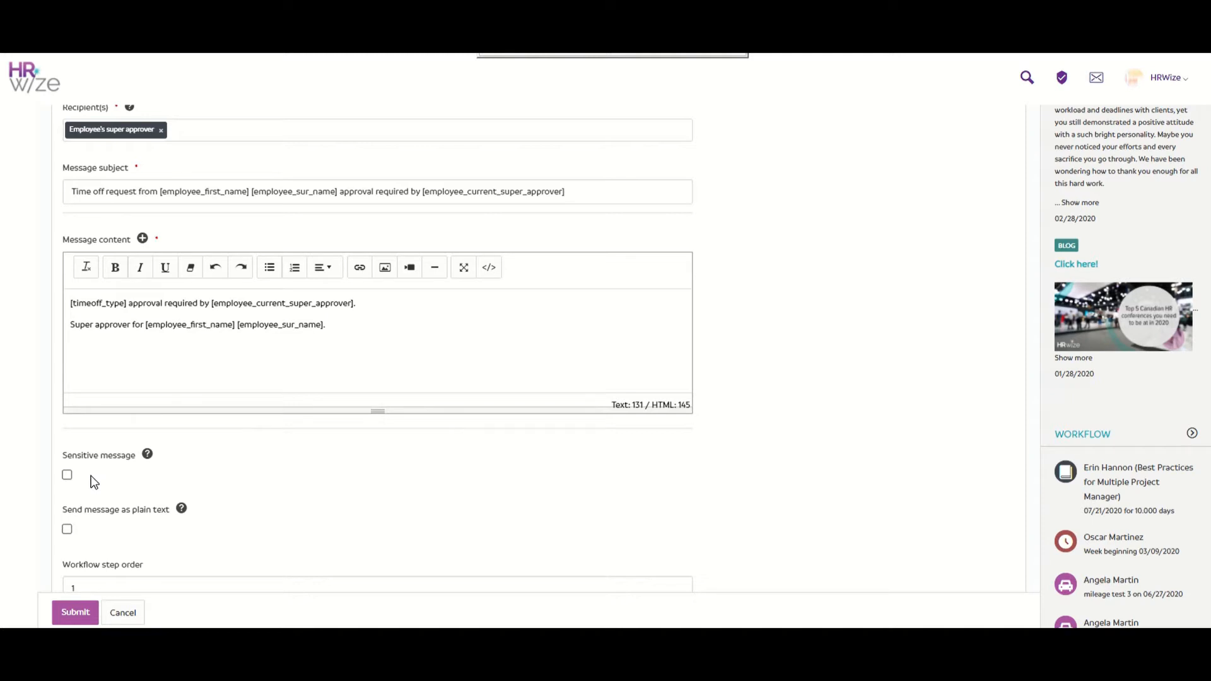
scroll(93, 482, "down", 2)
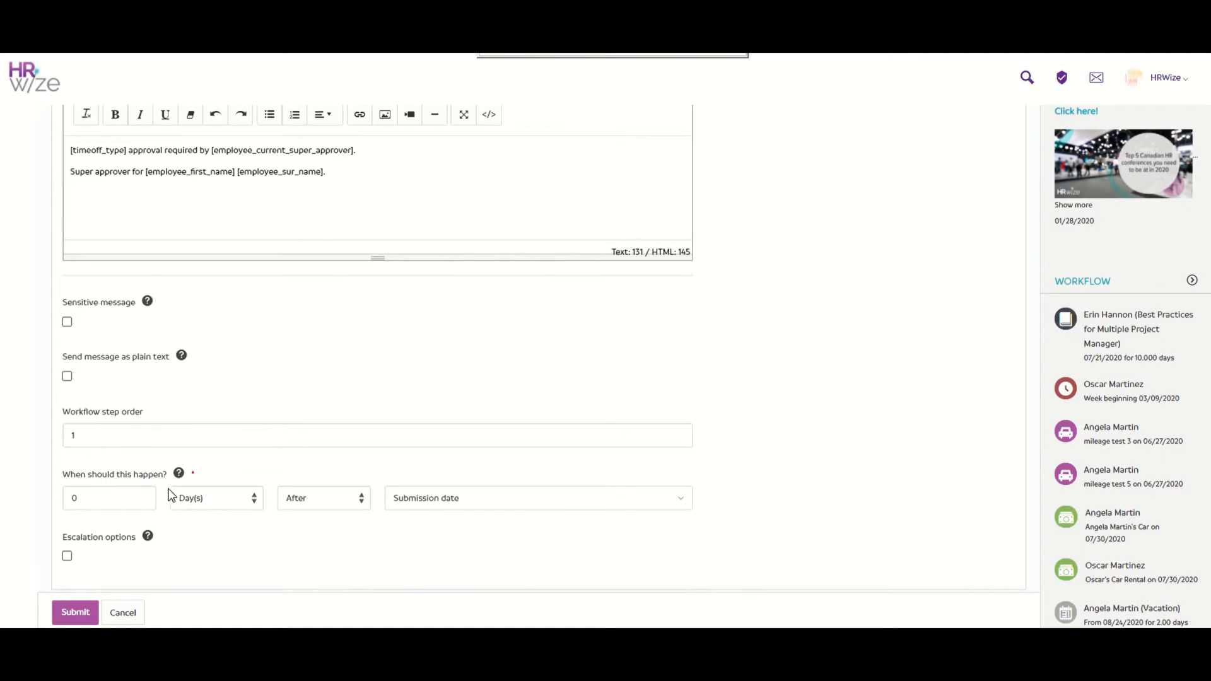
left_click(533, 501)
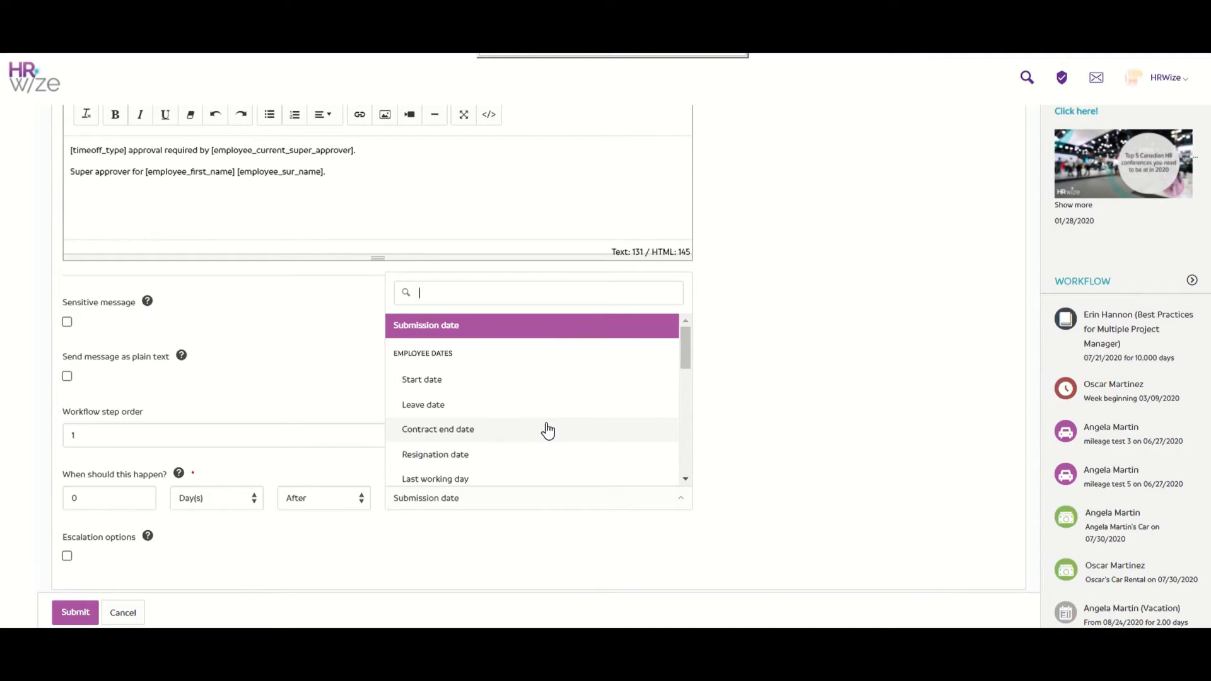
scroll(547, 431, "down", 5)
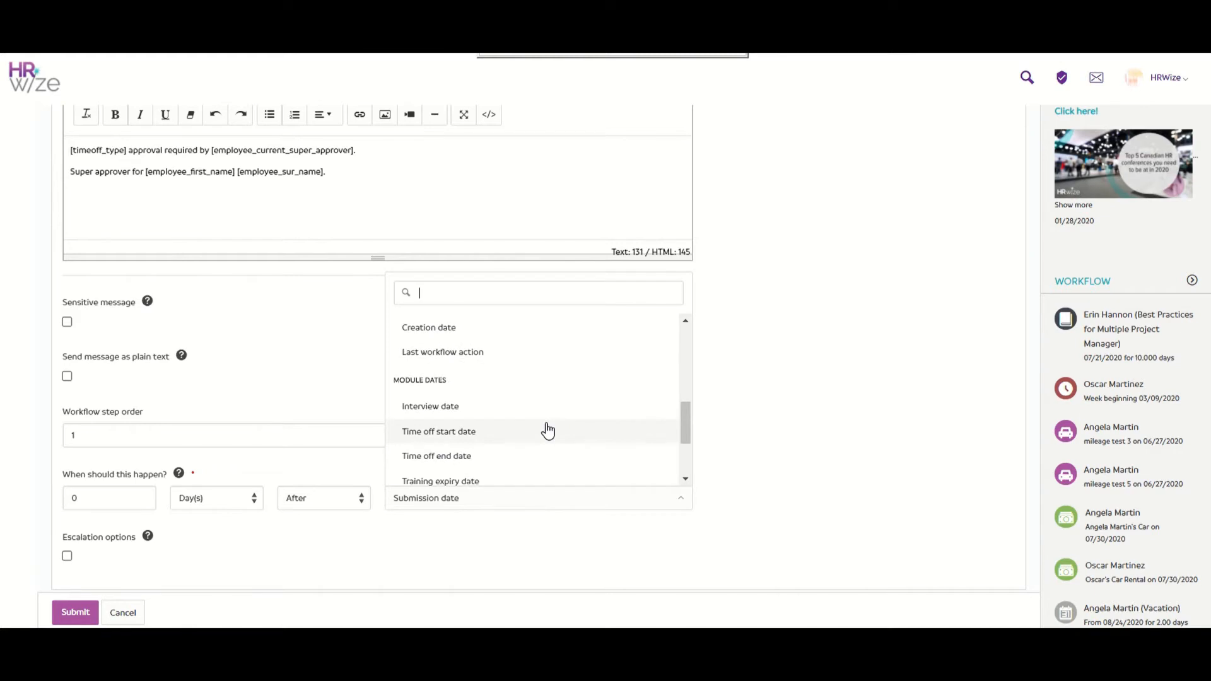
left_click(402, 537)
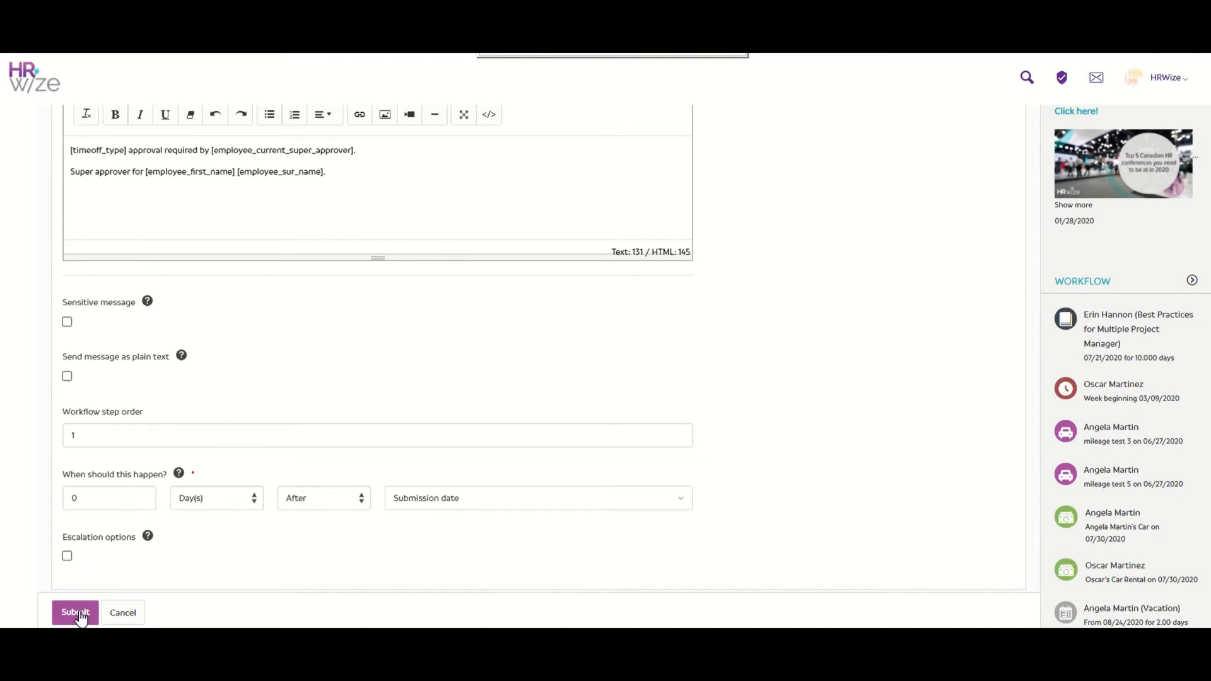
left_click(124, 612)
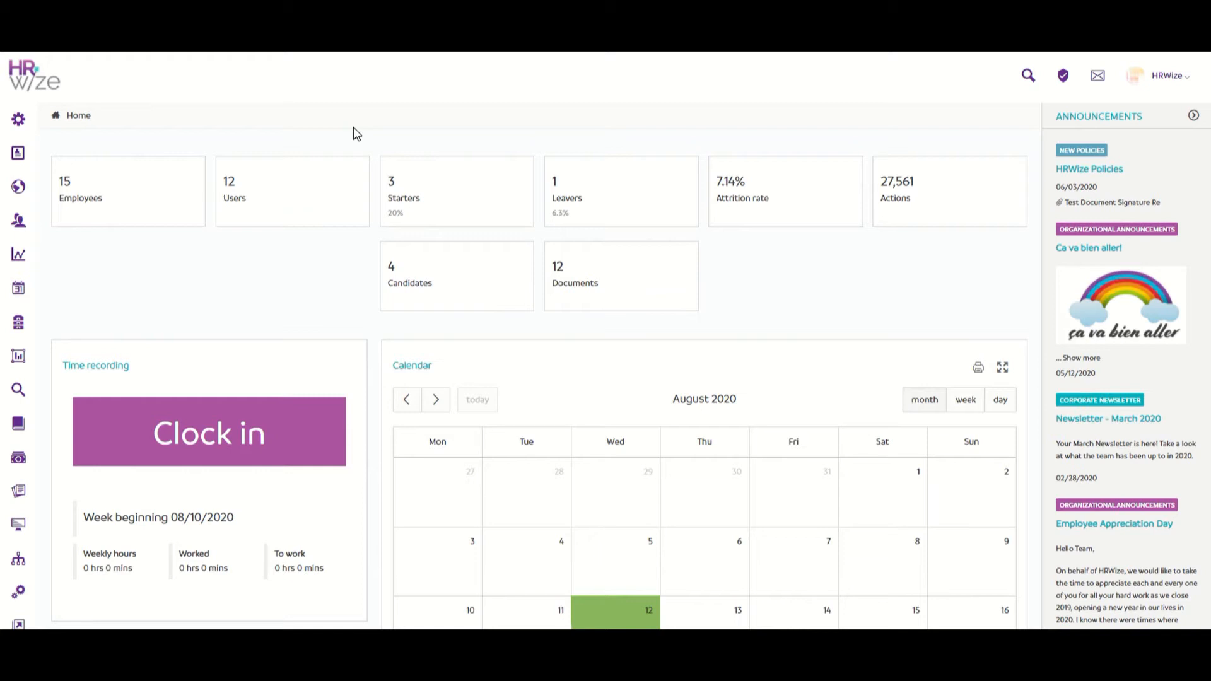
Step: Open the Accounting Analyst's file from People > Employees and scroll to her HR modules
mouse_move(19, 220)
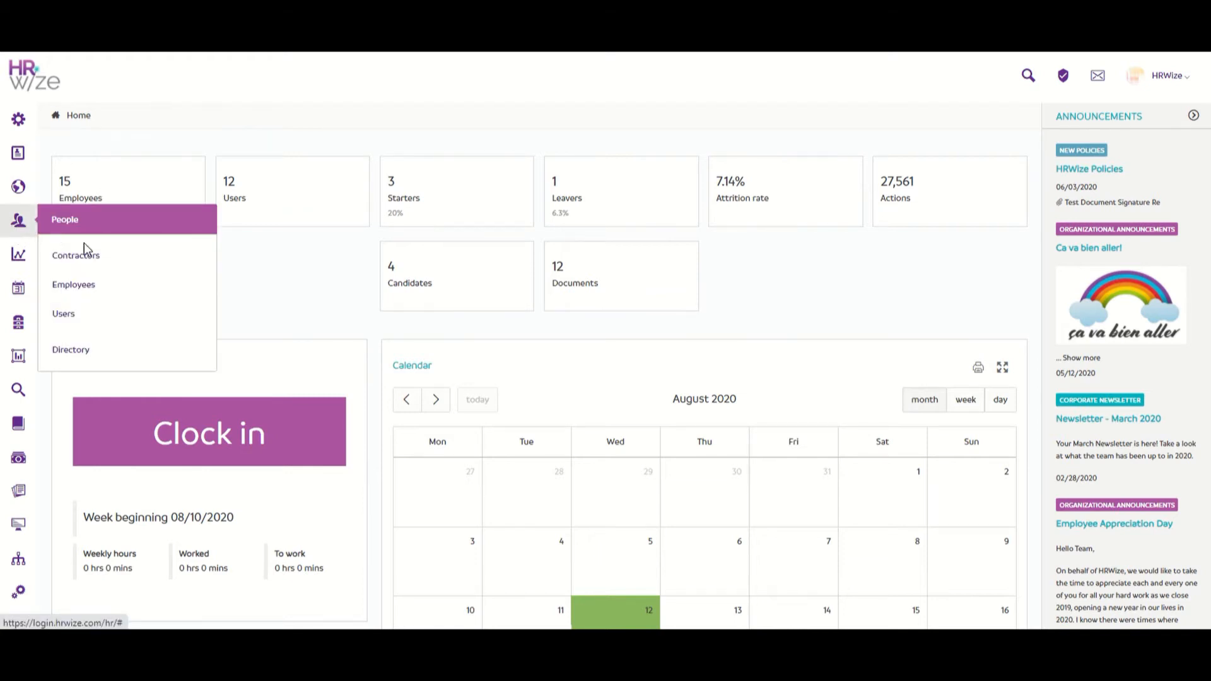
left_click(138, 289)
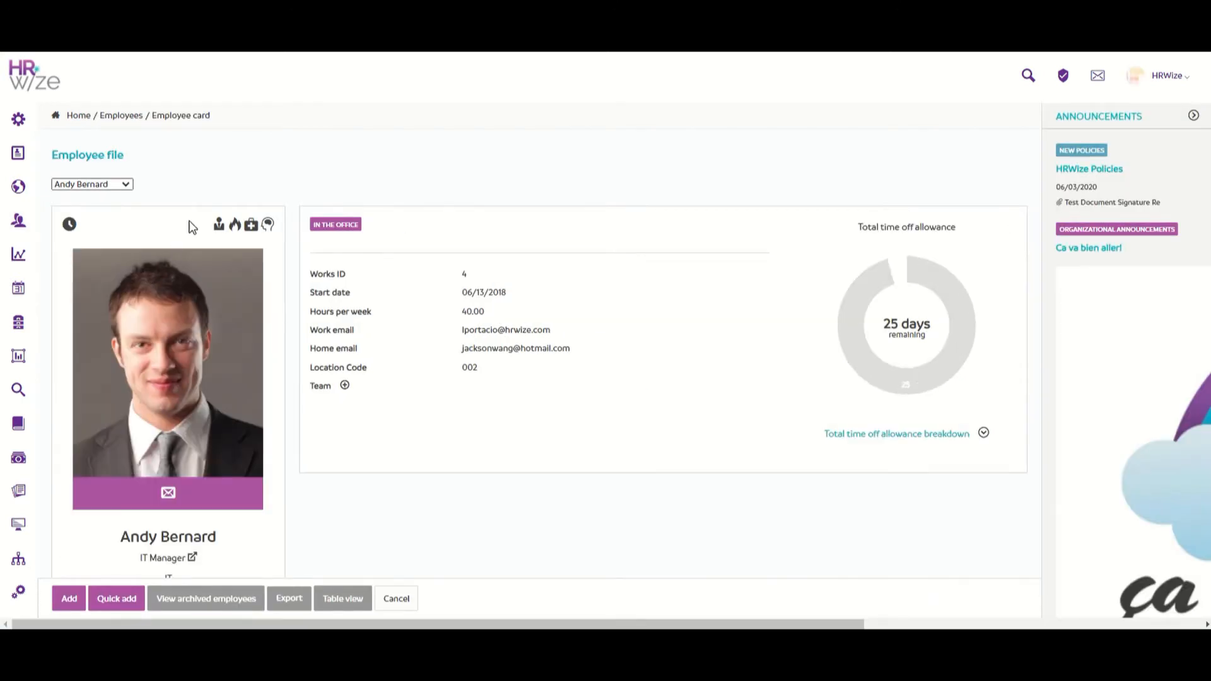
left_click(221, 197)
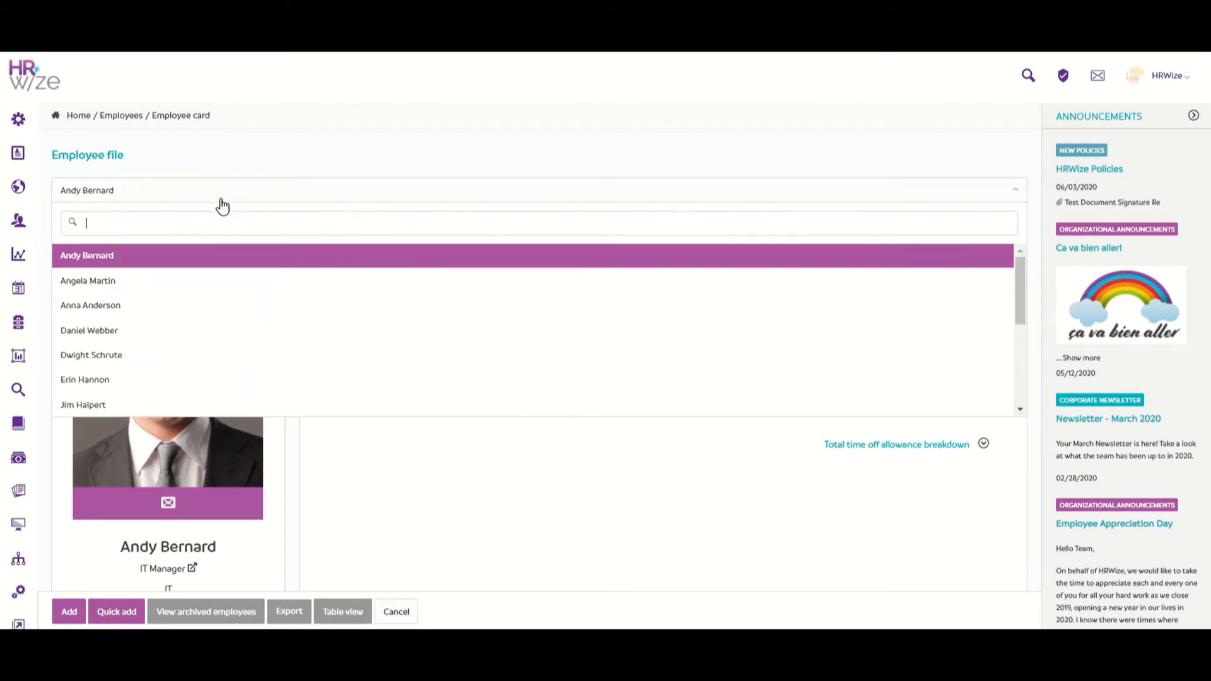
left_click(222, 282)
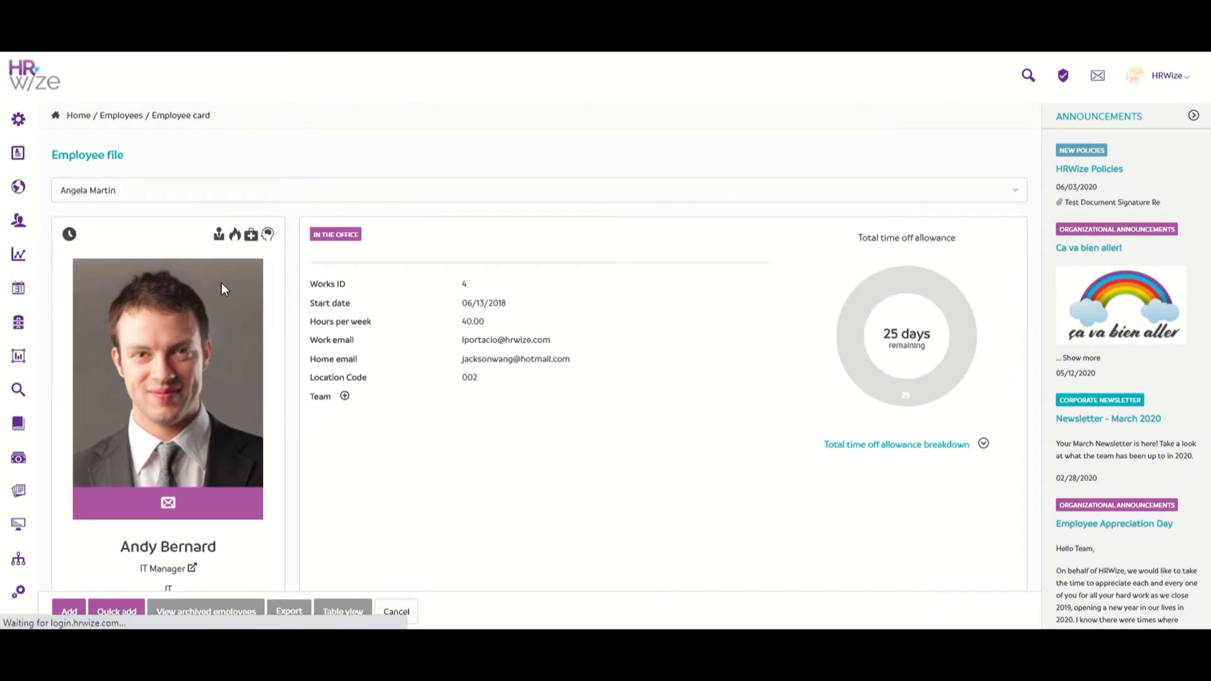
scroll(222, 284, "down", 6)
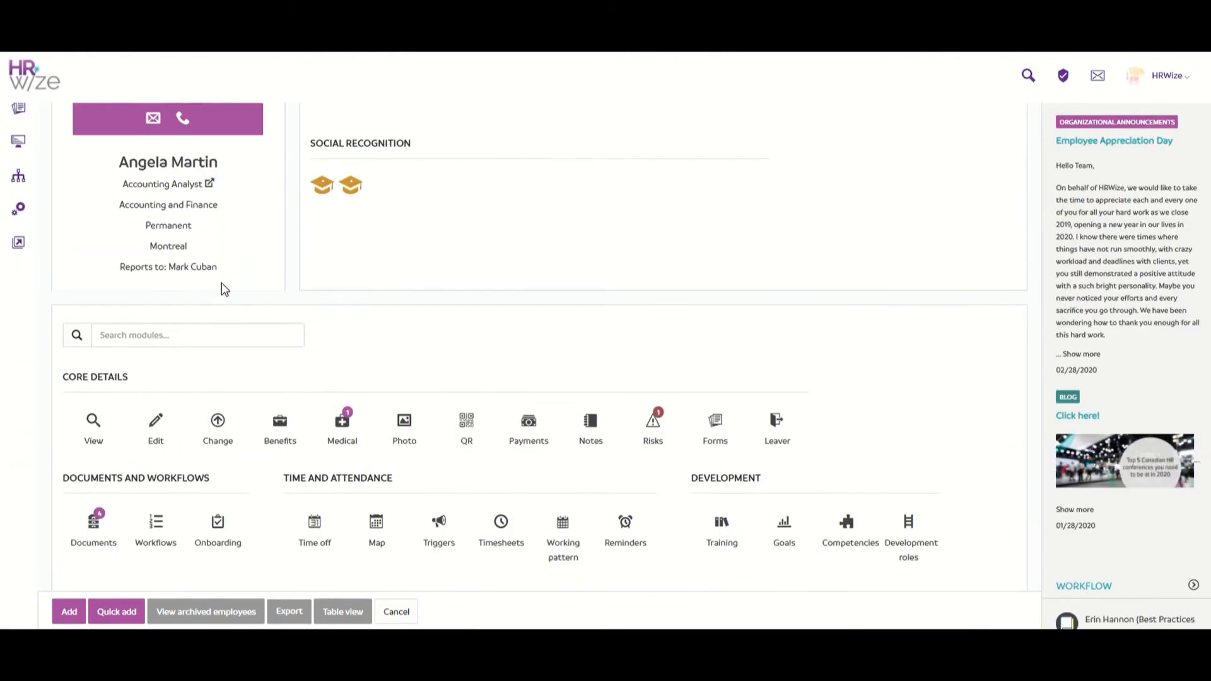
Step: Tick 'Super approver?' in the Accounting Analyst's job Change form, submit it, and return to her file
left_click(216, 422)
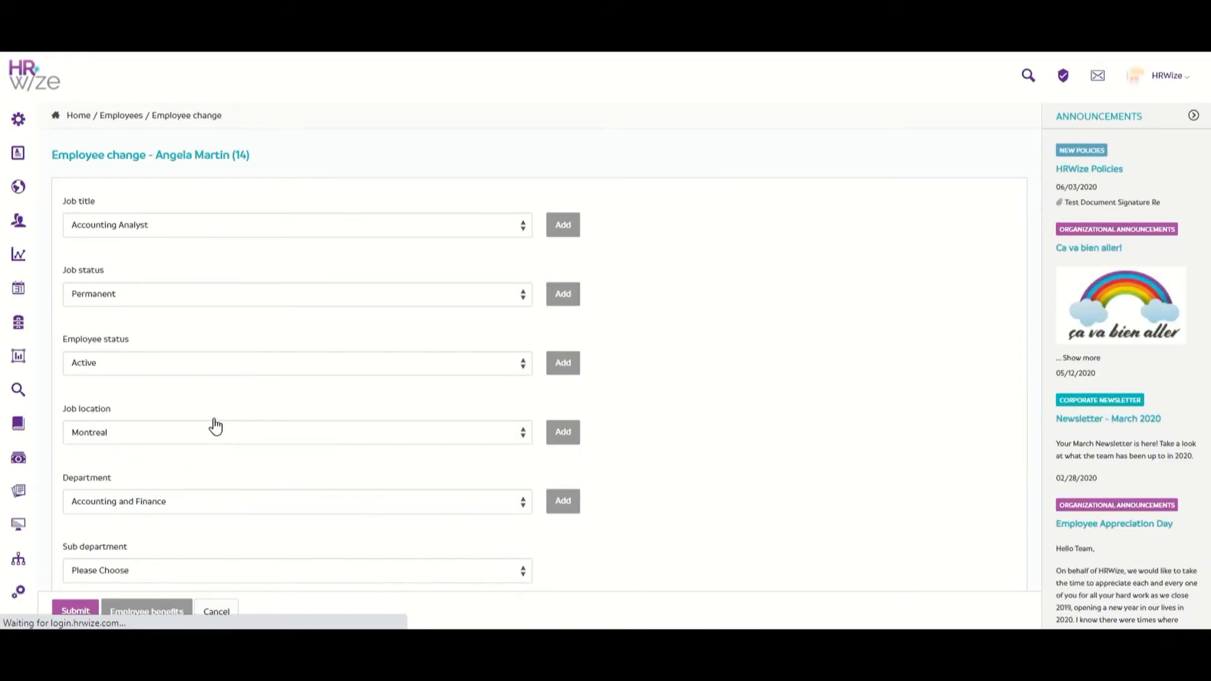
scroll(215, 427, "down", 10)
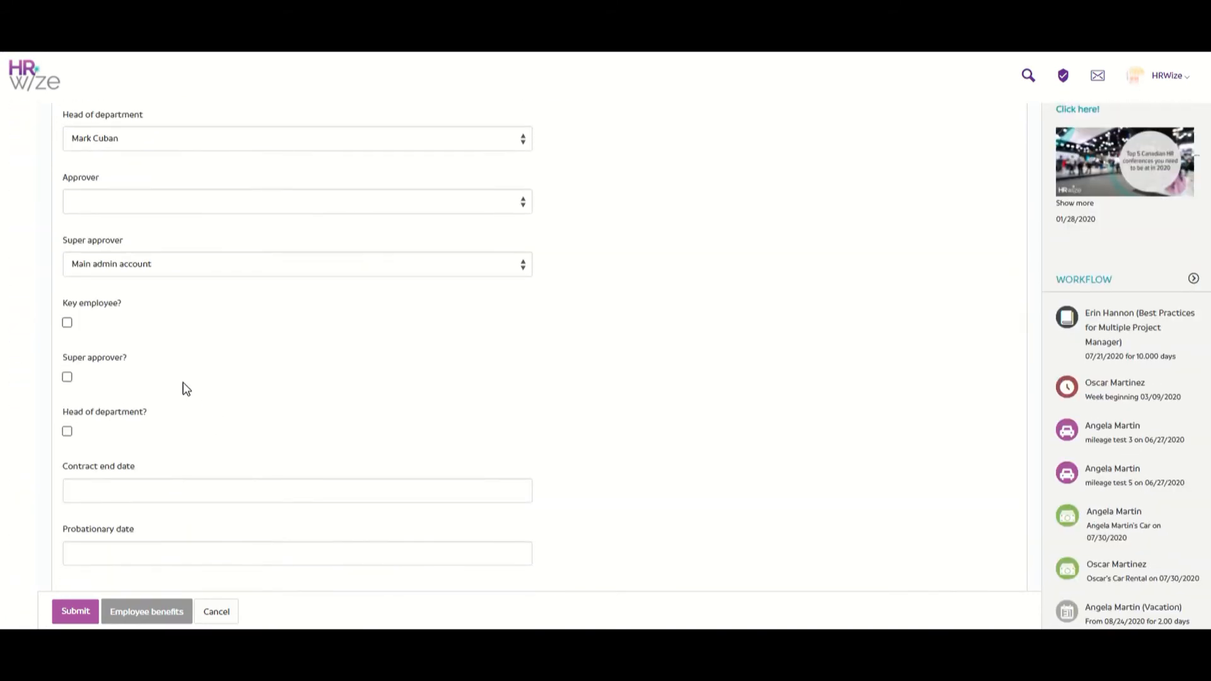
left_click(68, 378)
left_click(69, 619)
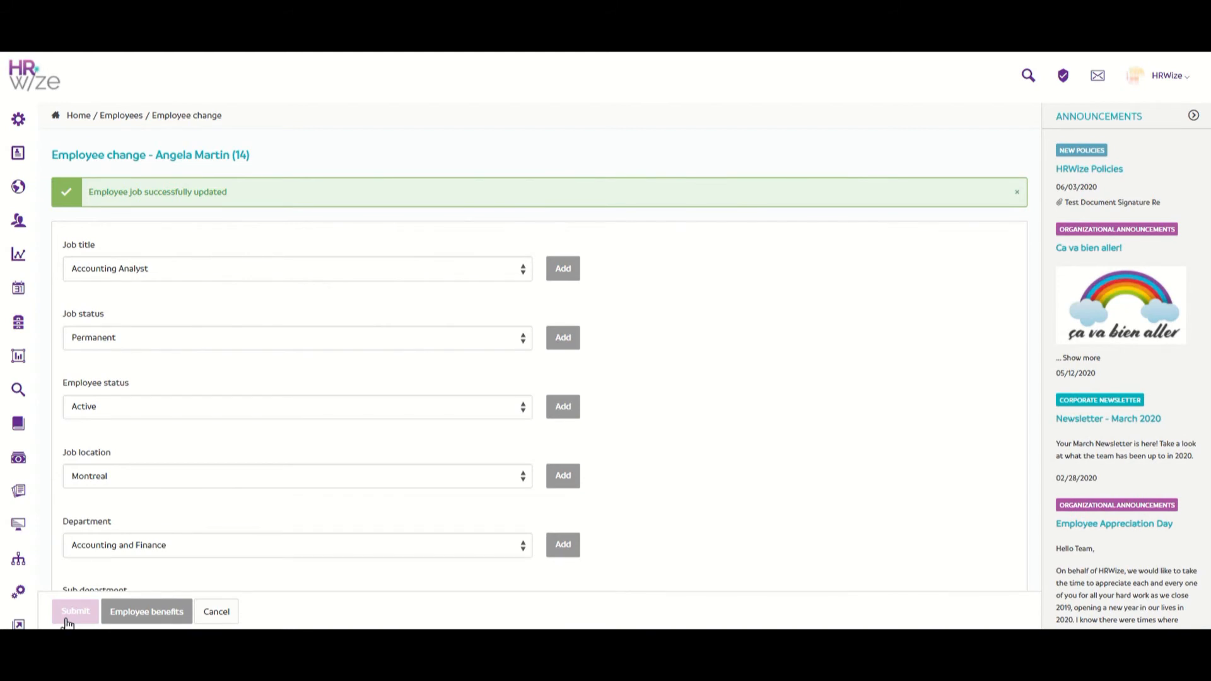
left_click(206, 610)
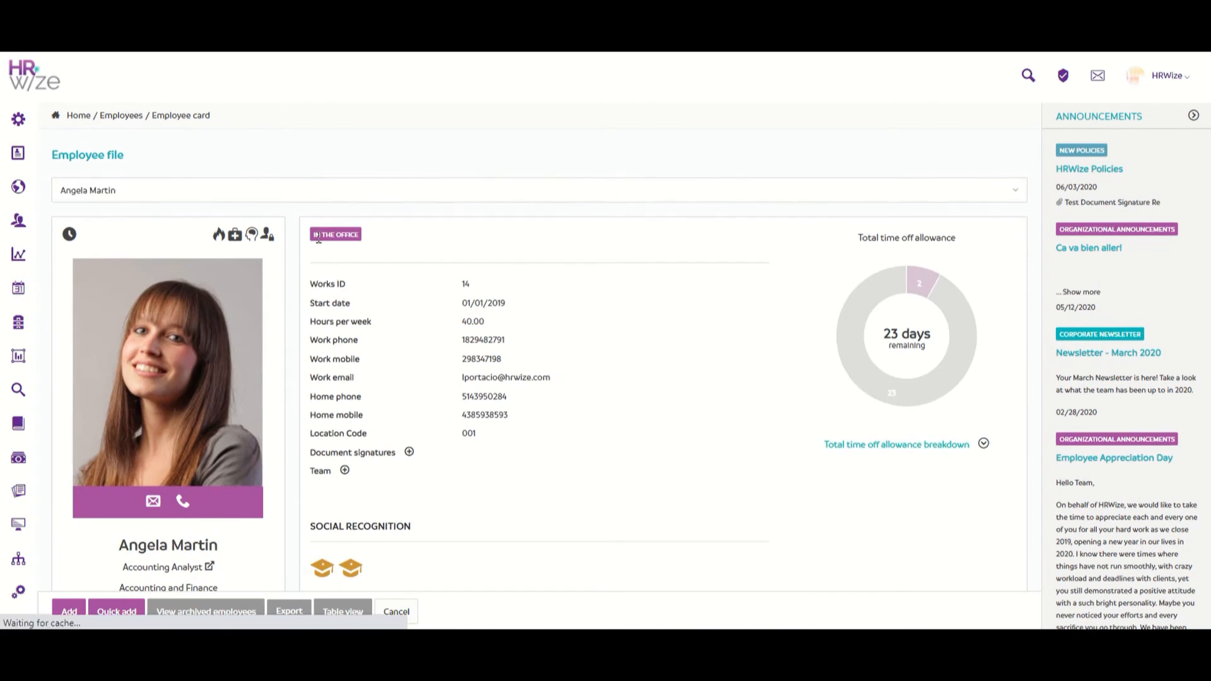
Step: Switch to the Sales and Order Coordinator's employee file
left_click(504, 191)
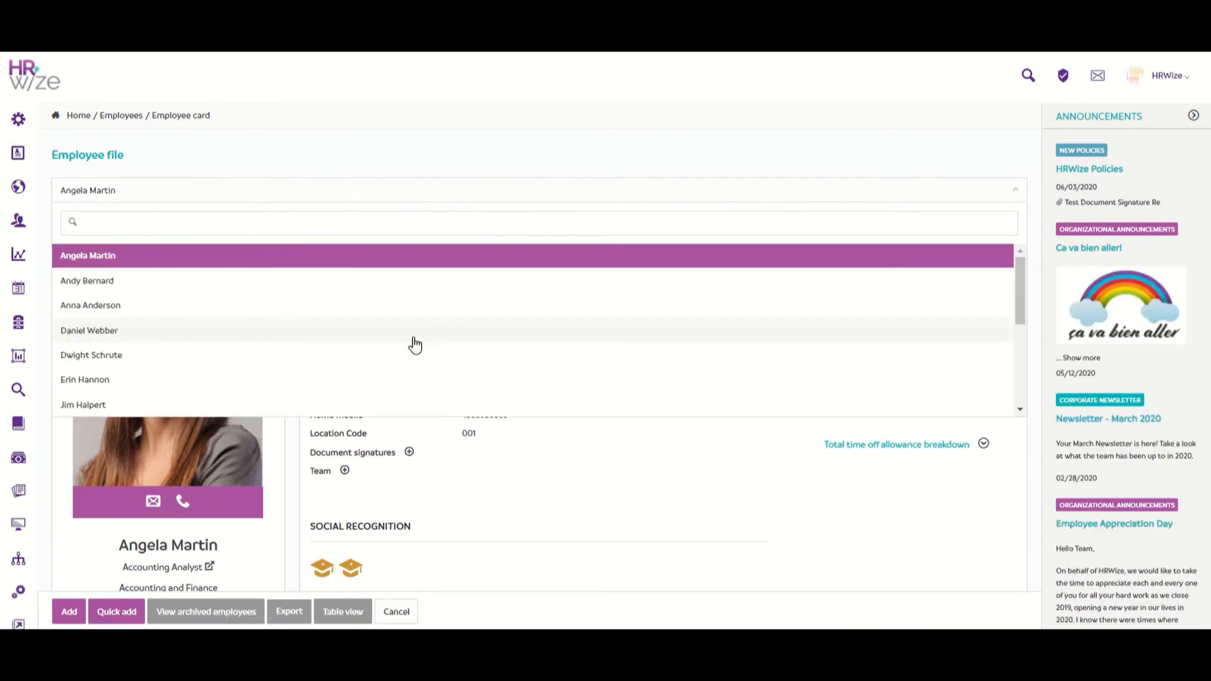
scroll(415, 345, "down", 3)
left_click(398, 348)
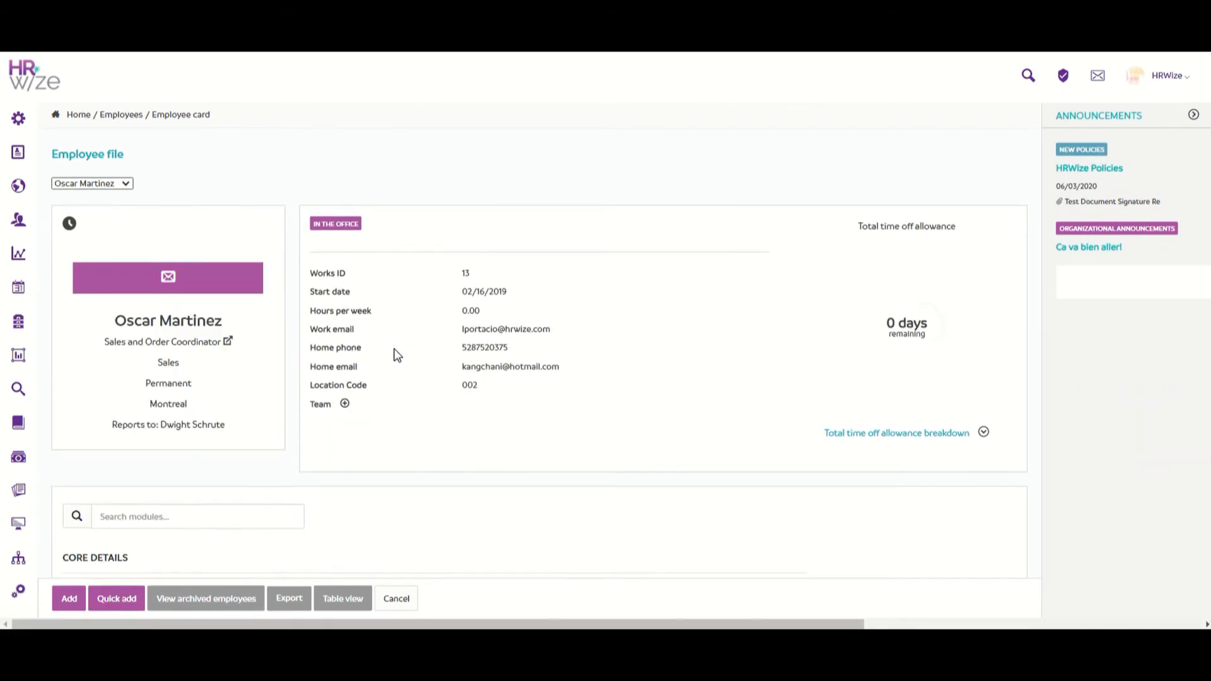
scroll(398, 355, "down", 6)
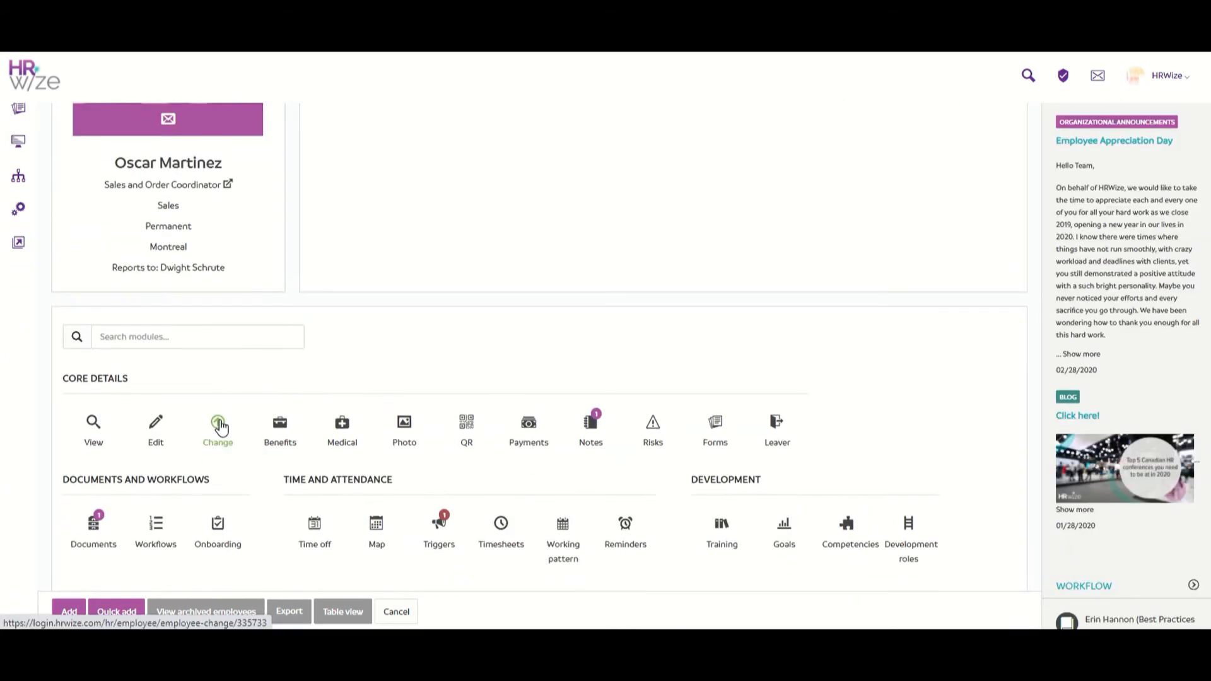
Step: In his job Change form, set the Accounting Analyst as super approver and save
left_click(218, 424)
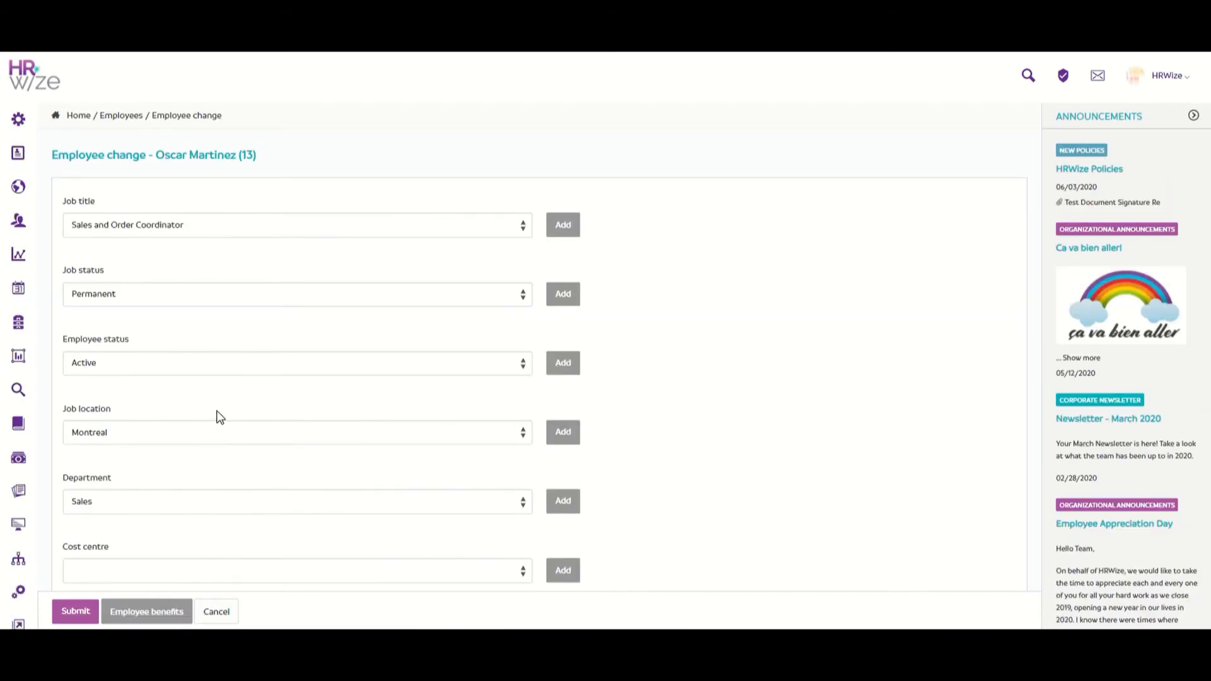
scroll(216, 412, "down", 6)
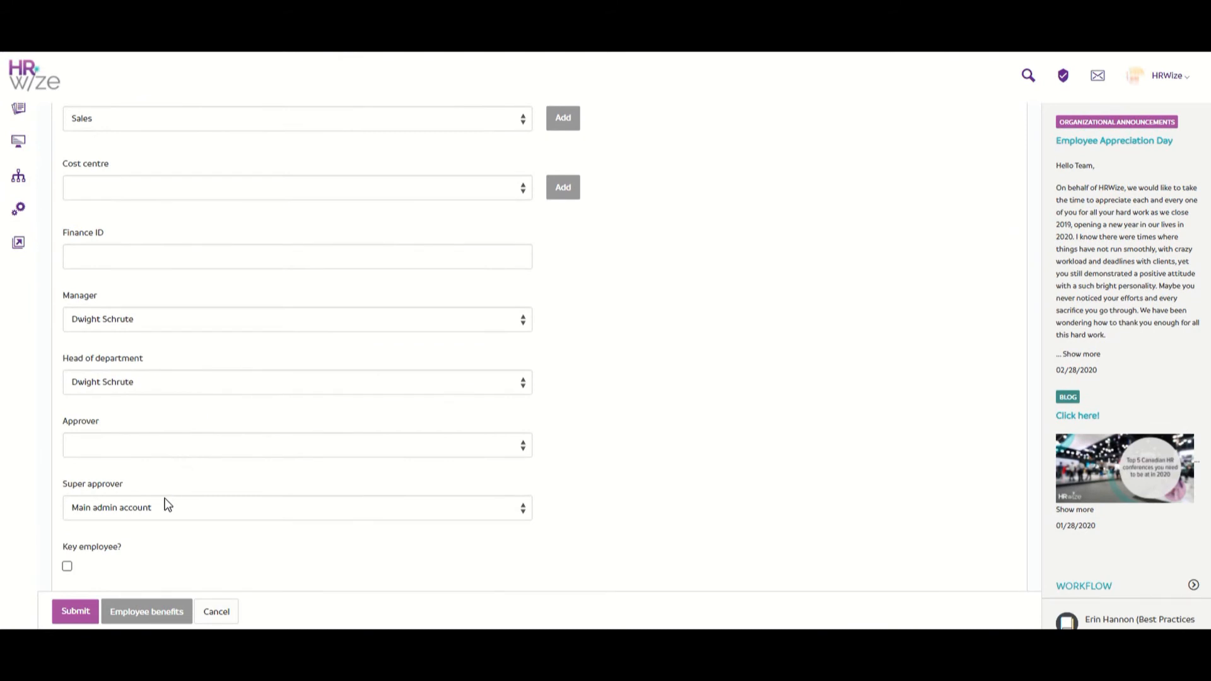
left_click(156, 518)
left_click(145, 537)
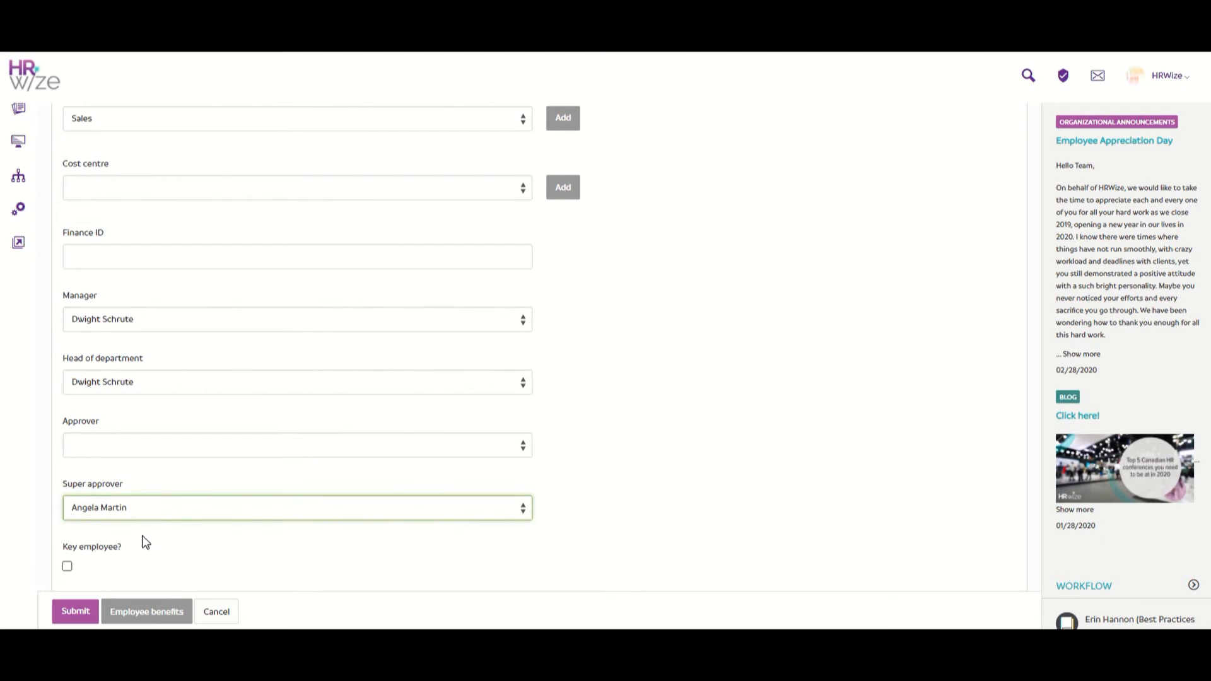
left_click(76, 614)
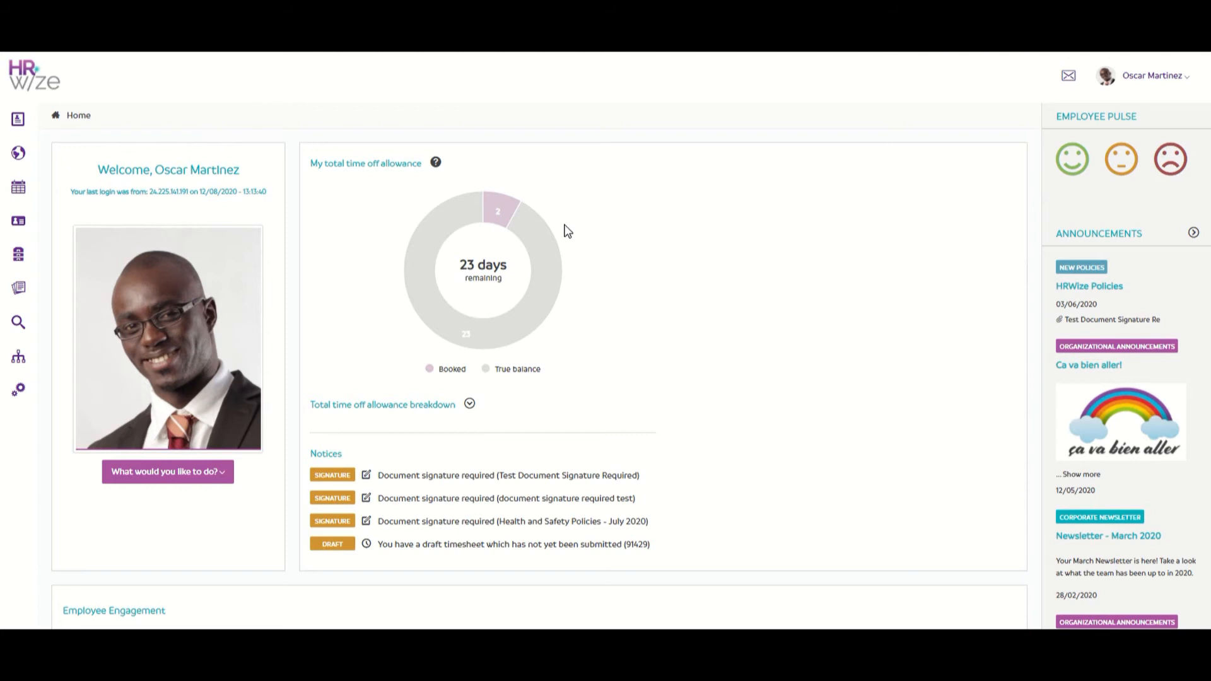
Step: Start a new time-off request from Self service > My requests > Time off
mouse_move(18, 118)
left_click(94, 213)
left_click(114, 433)
Step: Submit a Vacation request for 31/08/2020–01/09/2020 with Days set to 2
left_click(71, 612)
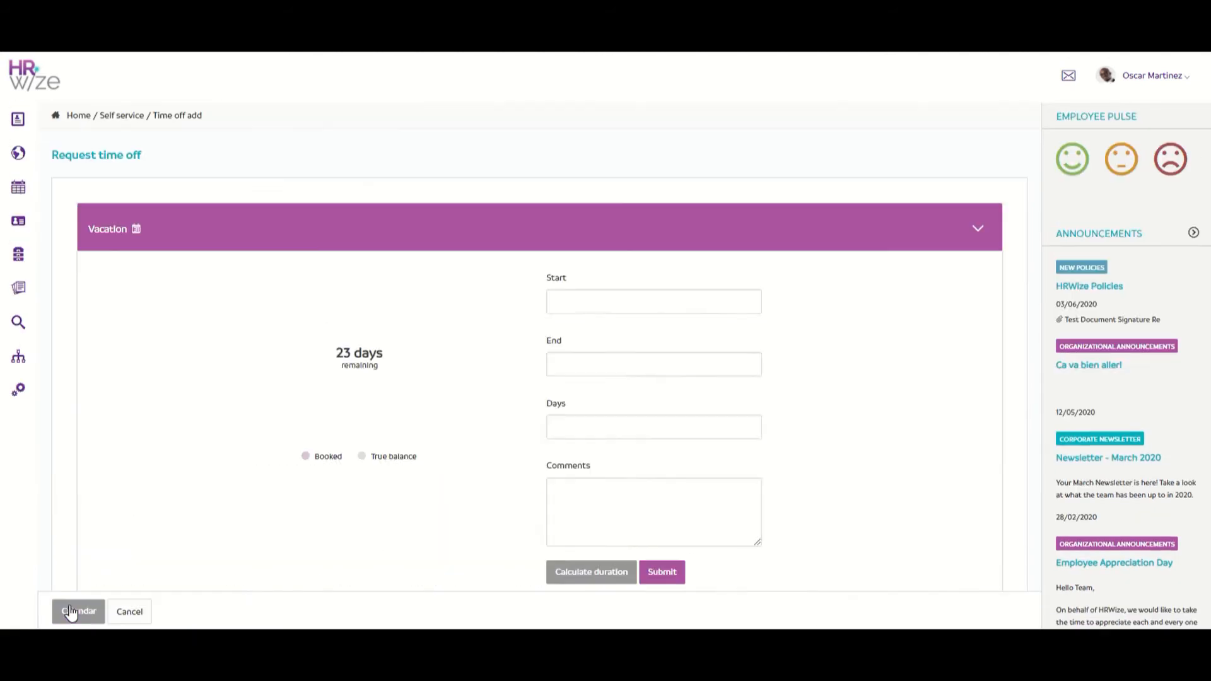
left_click(631, 301)
left_click(603, 508)
left_click(631, 364)
left_click(639, 571)
left_click(653, 426)
type("2")
left_click(672, 572)
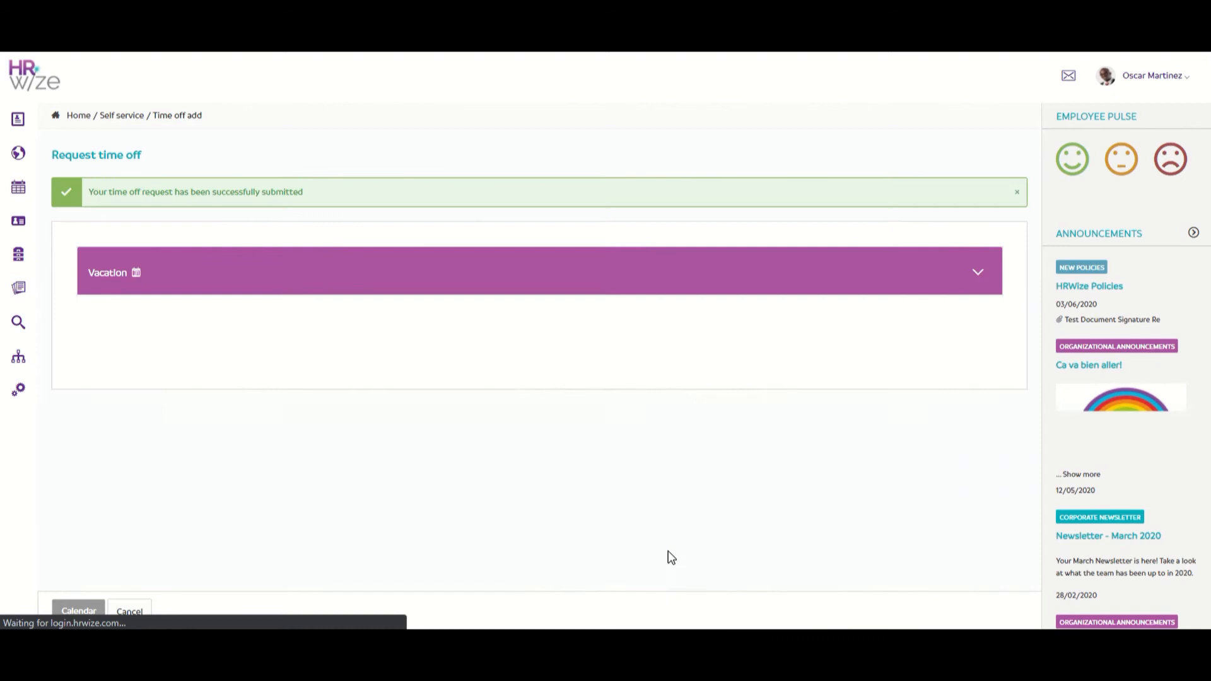
scroll(667, 557, "down", 3)
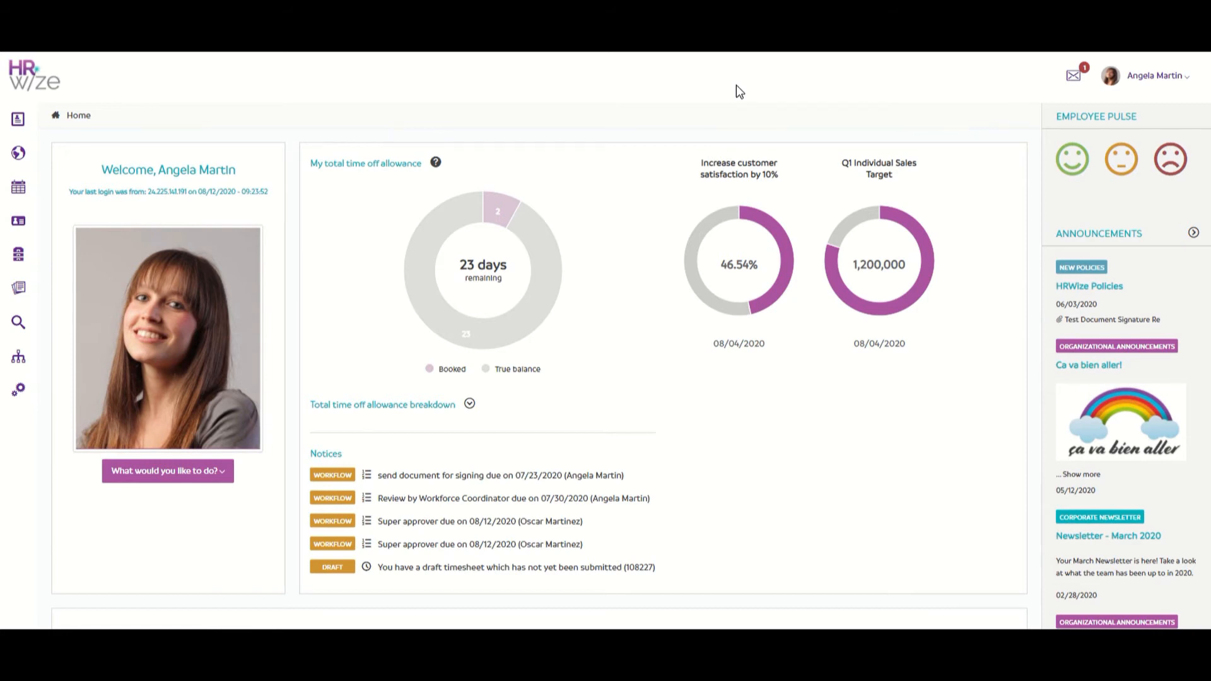
Step: Approve the pending 08/24–08/25/2020 vacation request from the Super approver notice
left_click(581, 530)
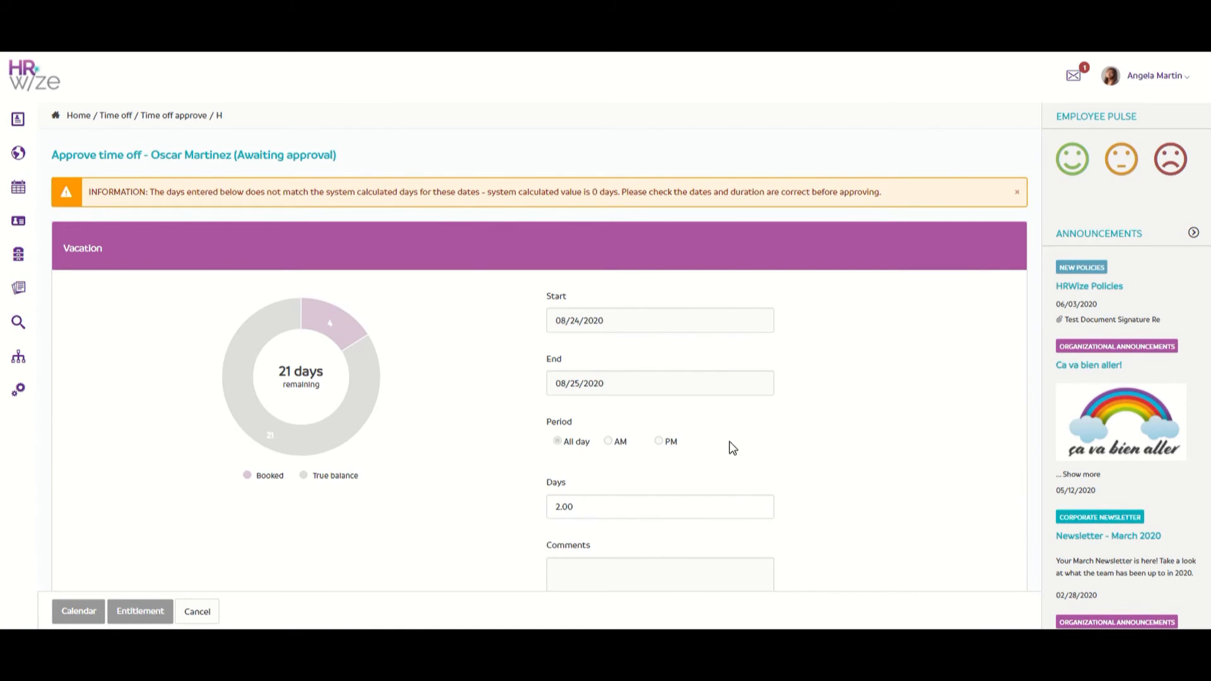
scroll(730, 445, "down", 4)
scroll(730, 442, "down", 4)
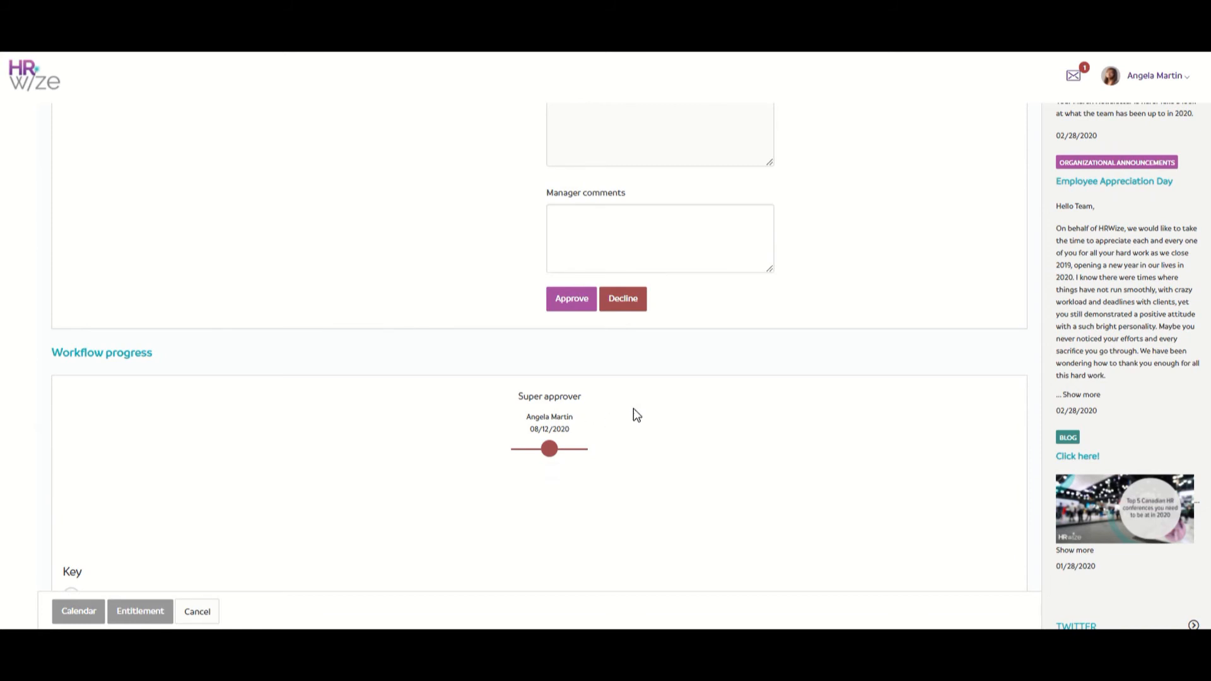
scroll(656, 413, "up", 4)
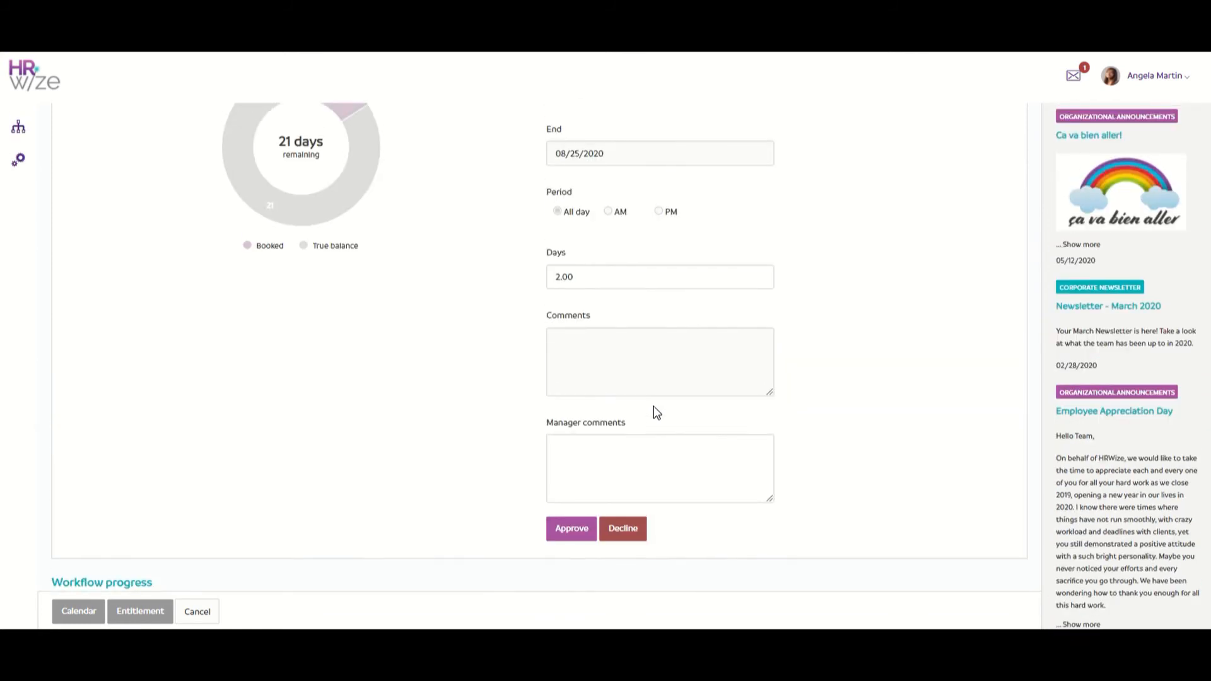
left_click(574, 527)
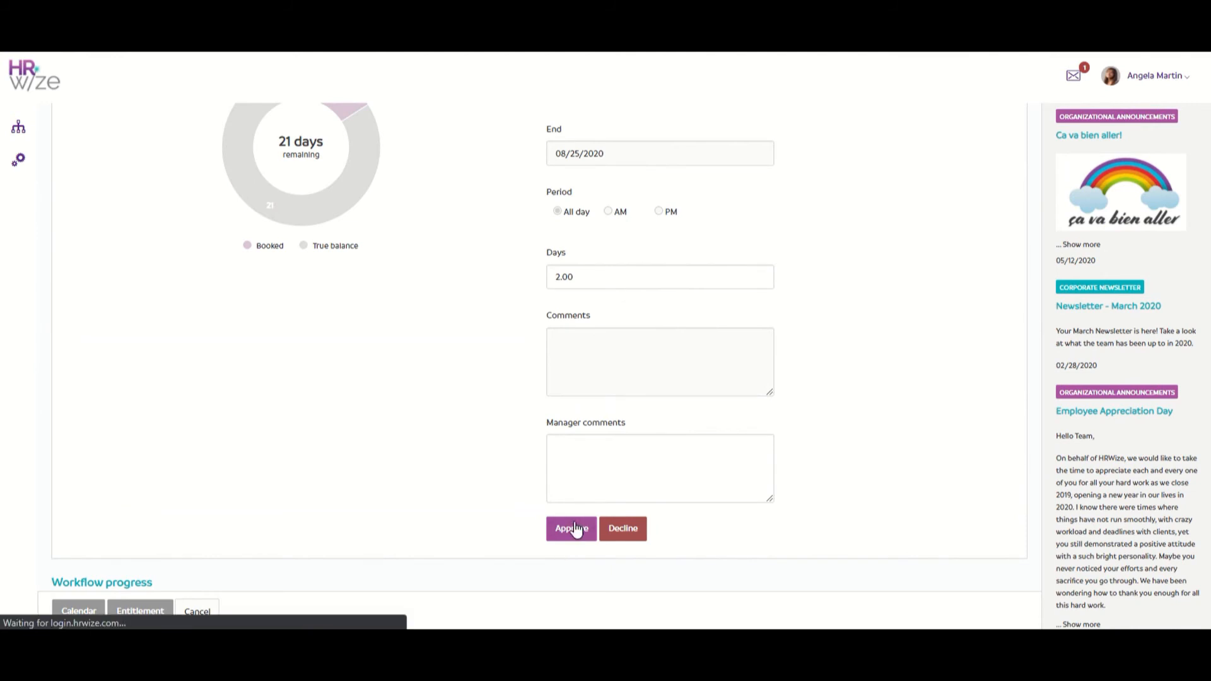
left_click(116, 213)
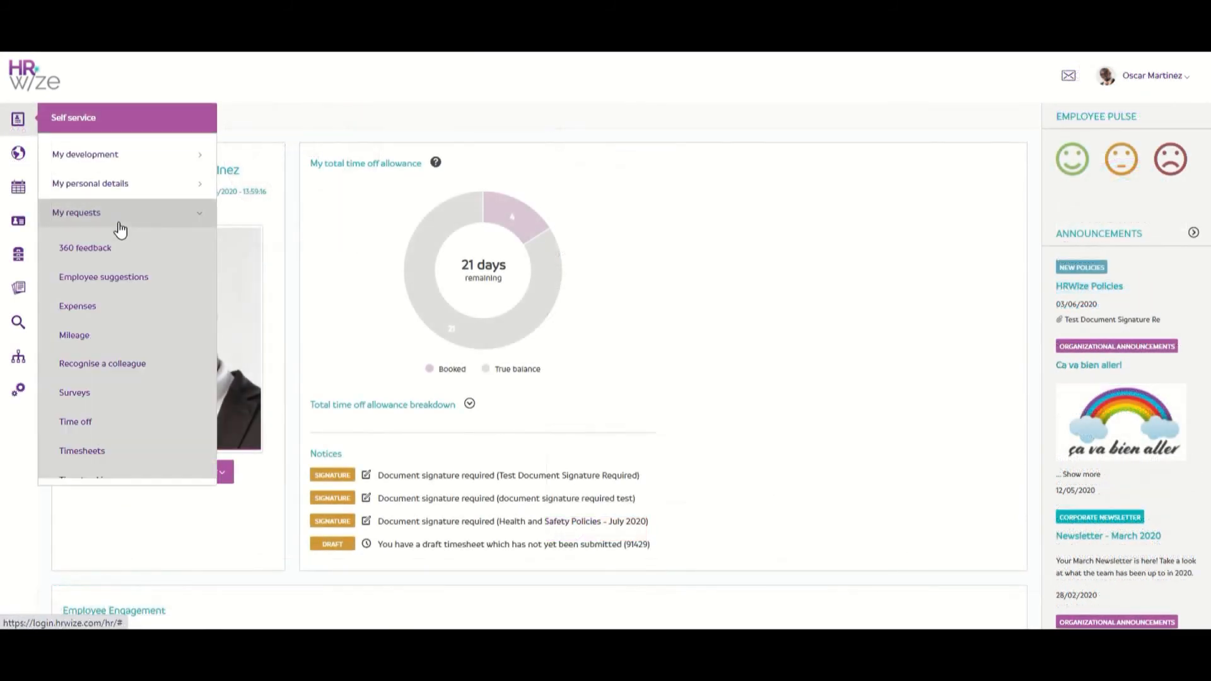
Step: Check the employee's time-off requests: 24/08 vacation approved, 31/08 still pending
left_click(118, 434)
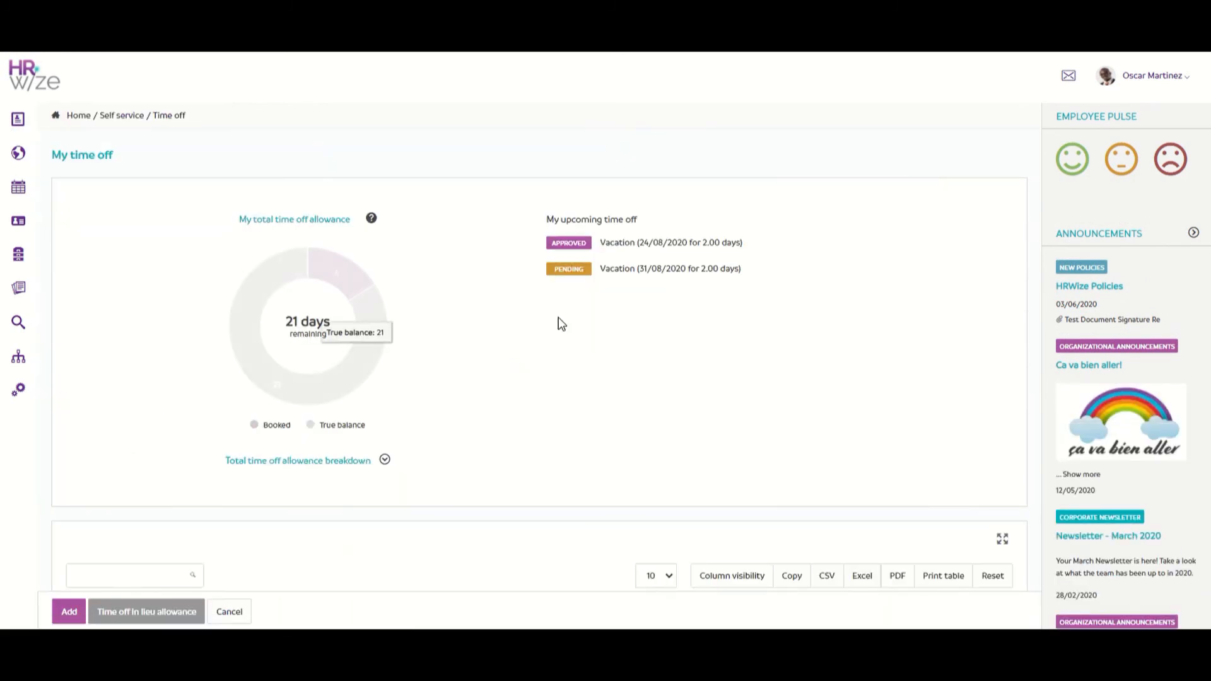
scroll(560, 309, "down", 1)
scroll(564, 315, "down", 3)
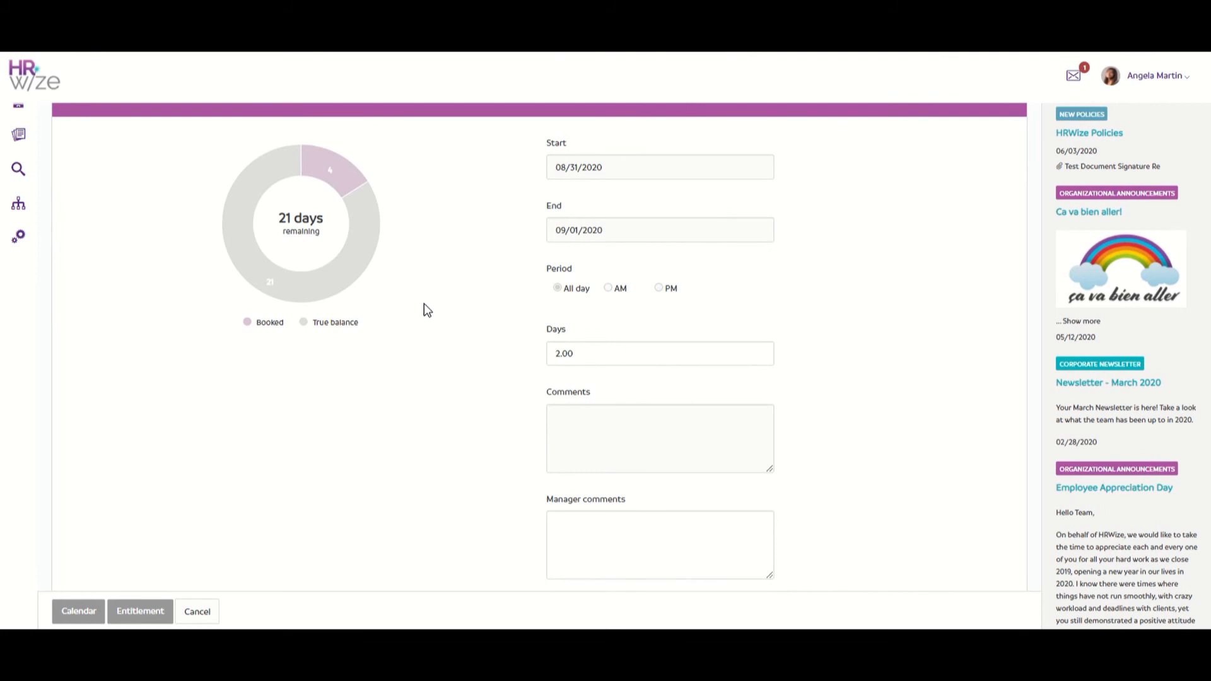
Step: Decline the 31/08–01/09/2020 vacation request as super approver
scroll(428, 310, "down", 4)
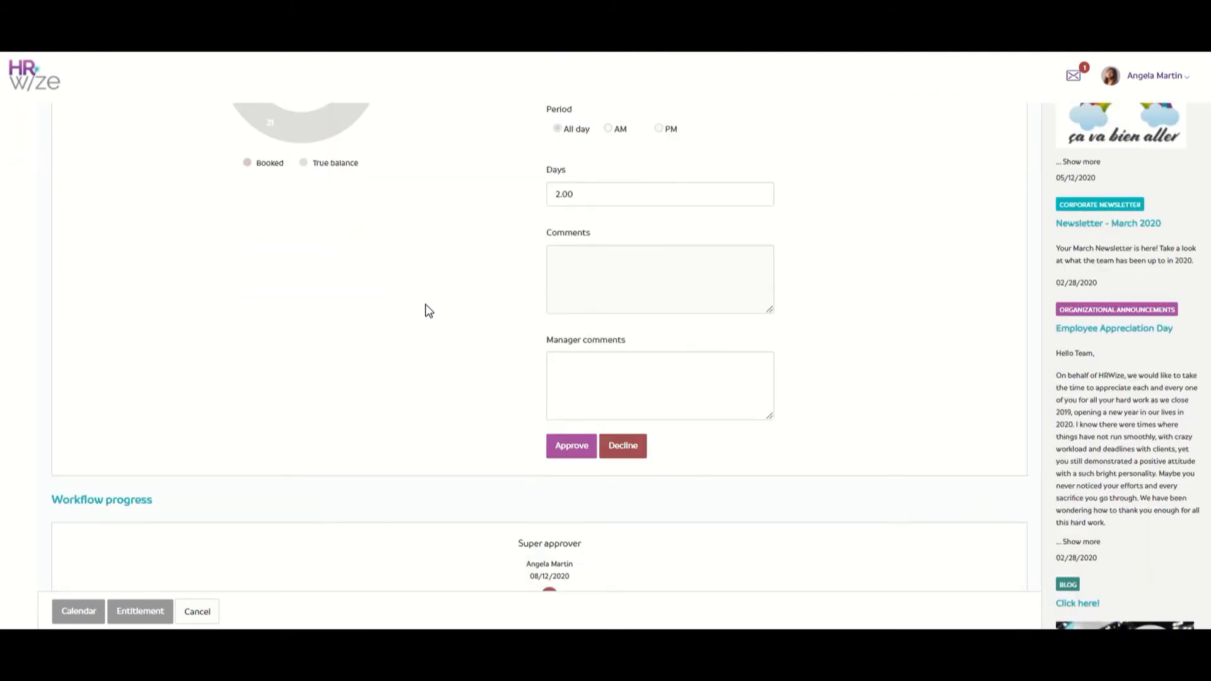
scroll(428, 310, "down", 3)
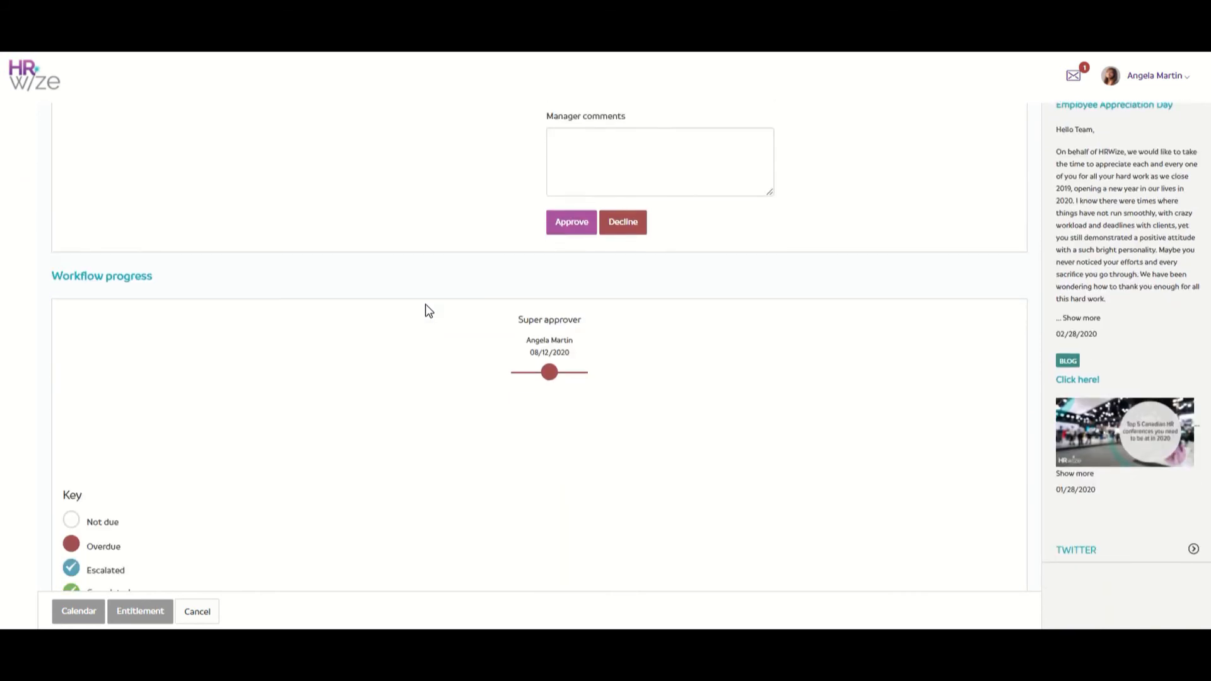
left_click(621, 224)
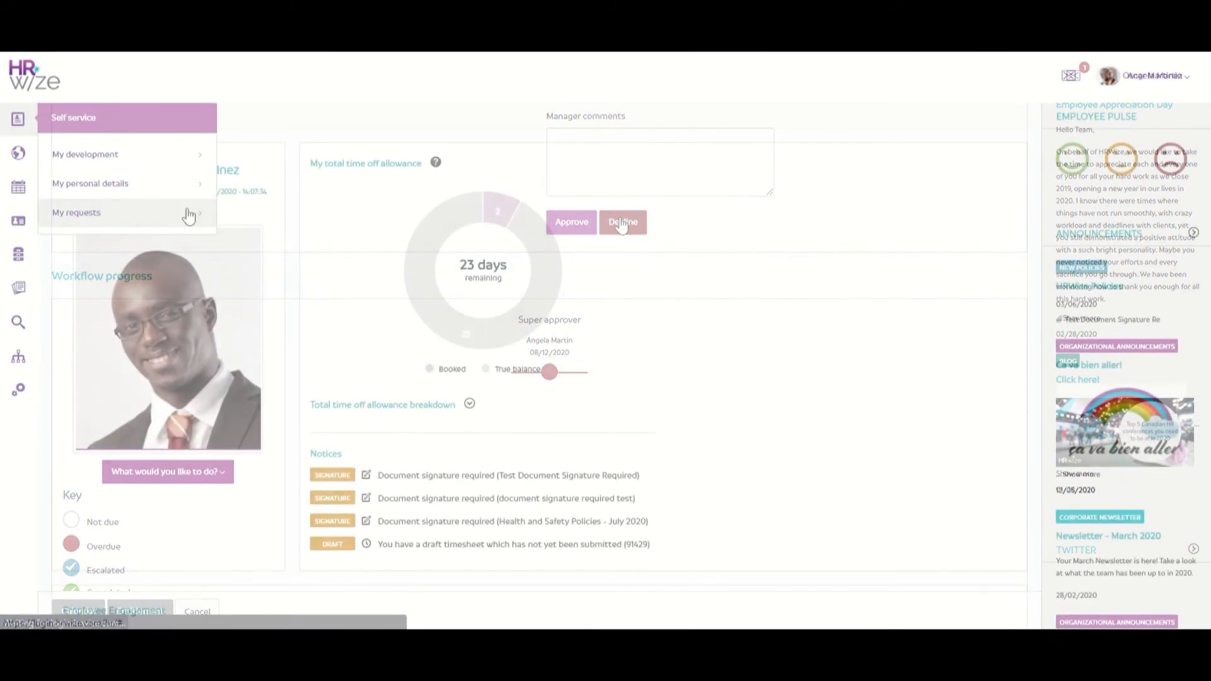
Step: Confirm the employee's time-off list shows the 31/08 request as declined
left_click(187, 214)
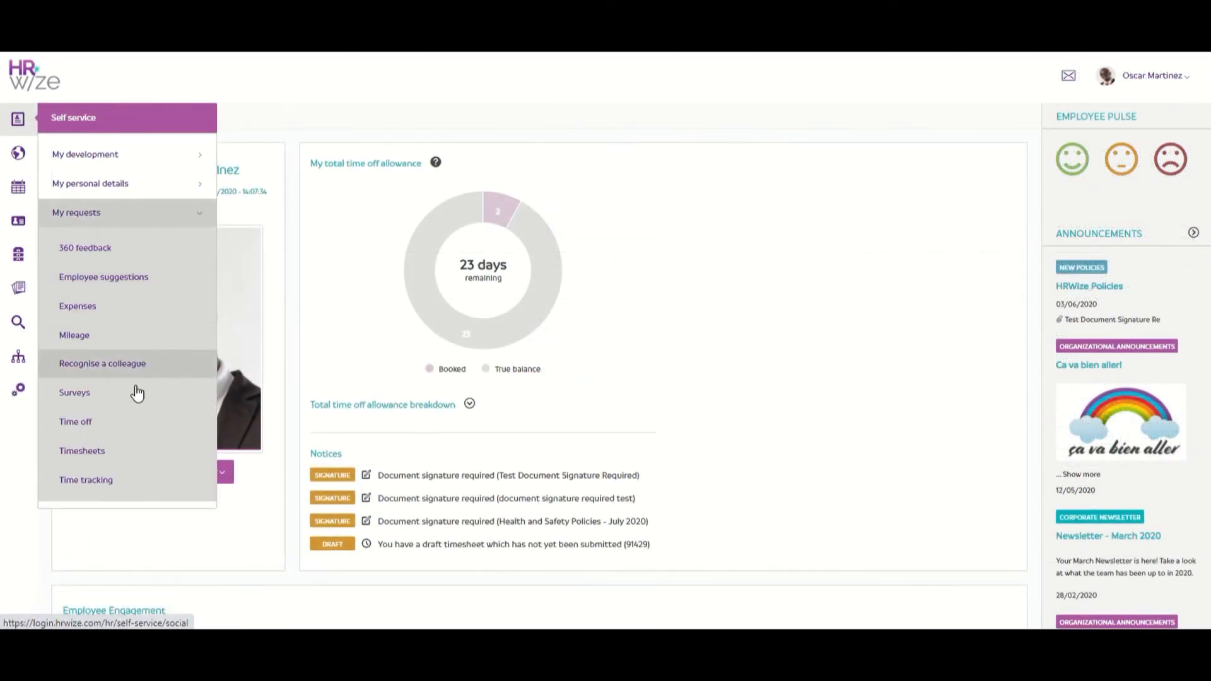
left_click(116, 422)
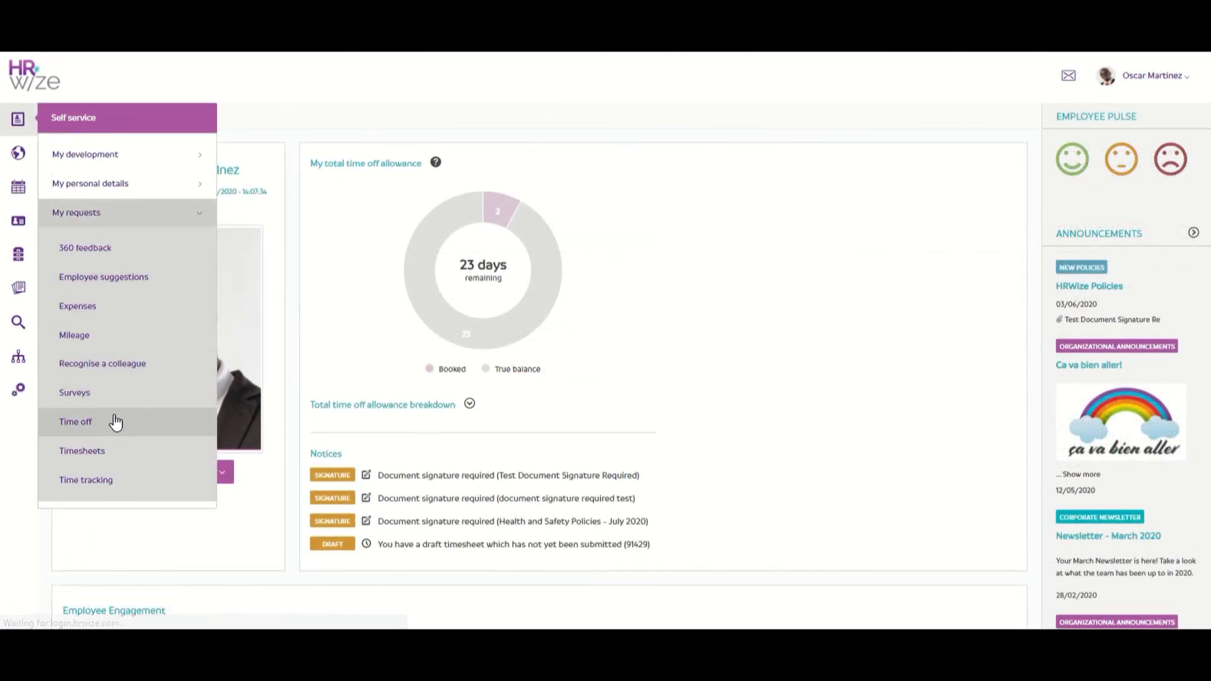
scroll(661, 366, "down", 3)
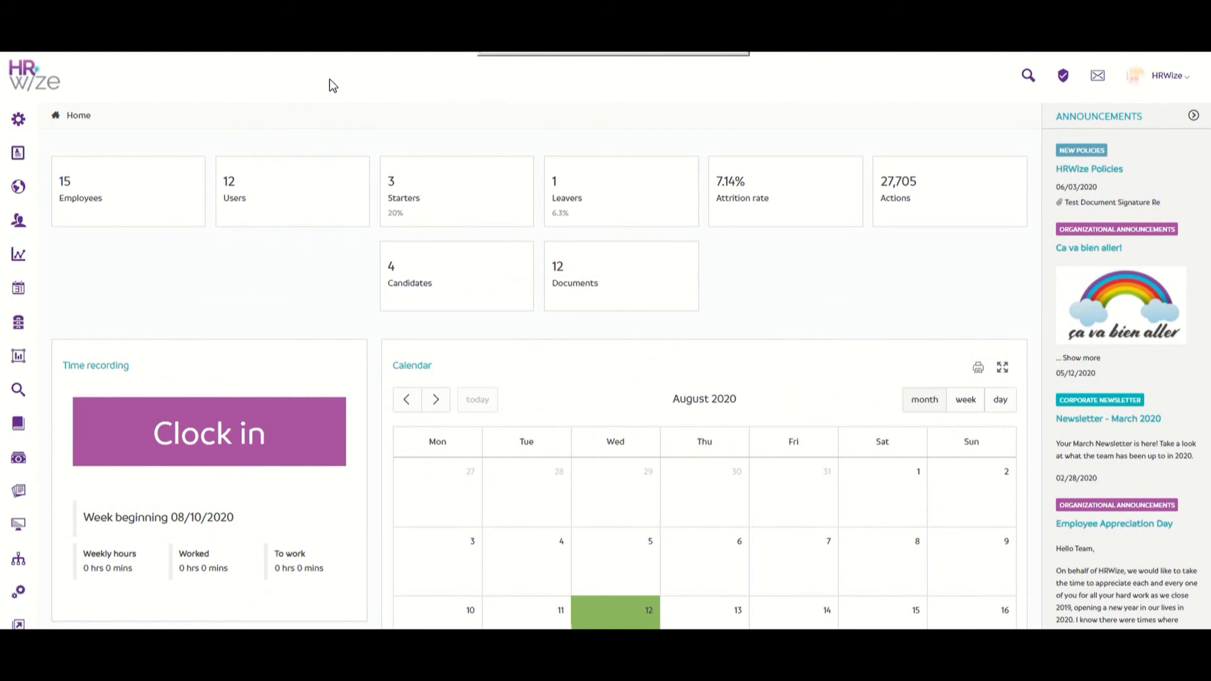
Step: Go to HR > Workflows > Workflows and open the Super approver workflow's steps
mouse_move(31, 120)
left_click(82, 184)
scroll(107, 265, "down", 4)
left_click(102, 552)
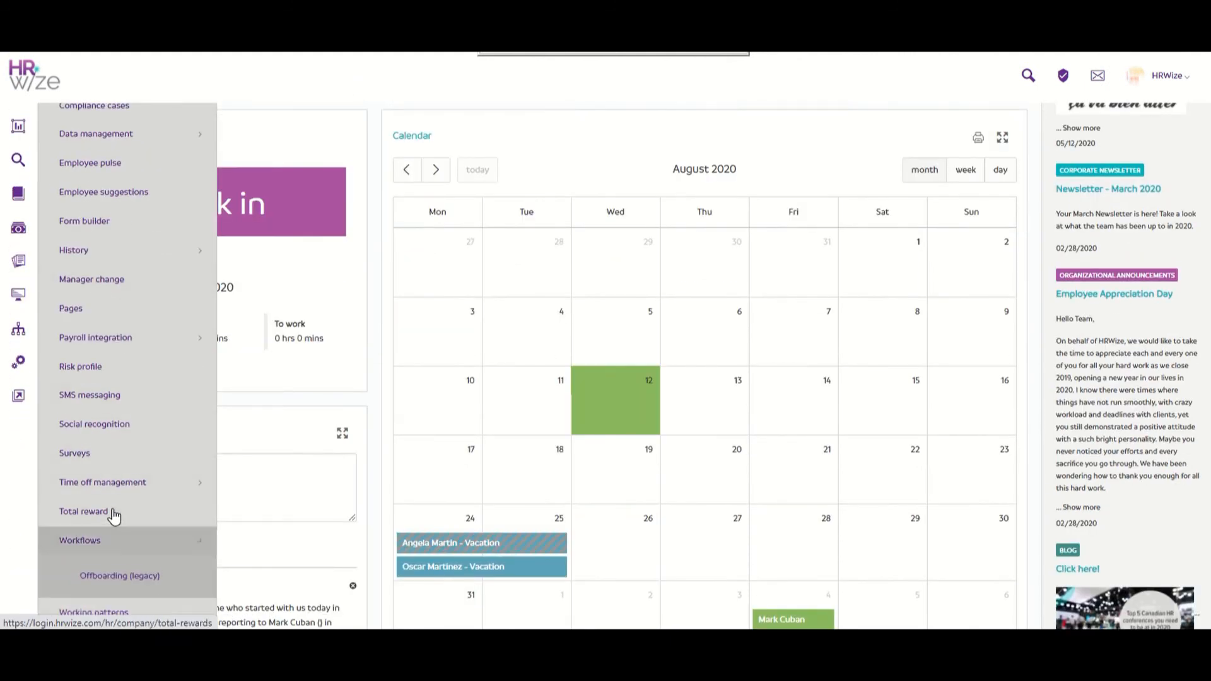
scroll(111, 514, "down", 3)
left_click(114, 512)
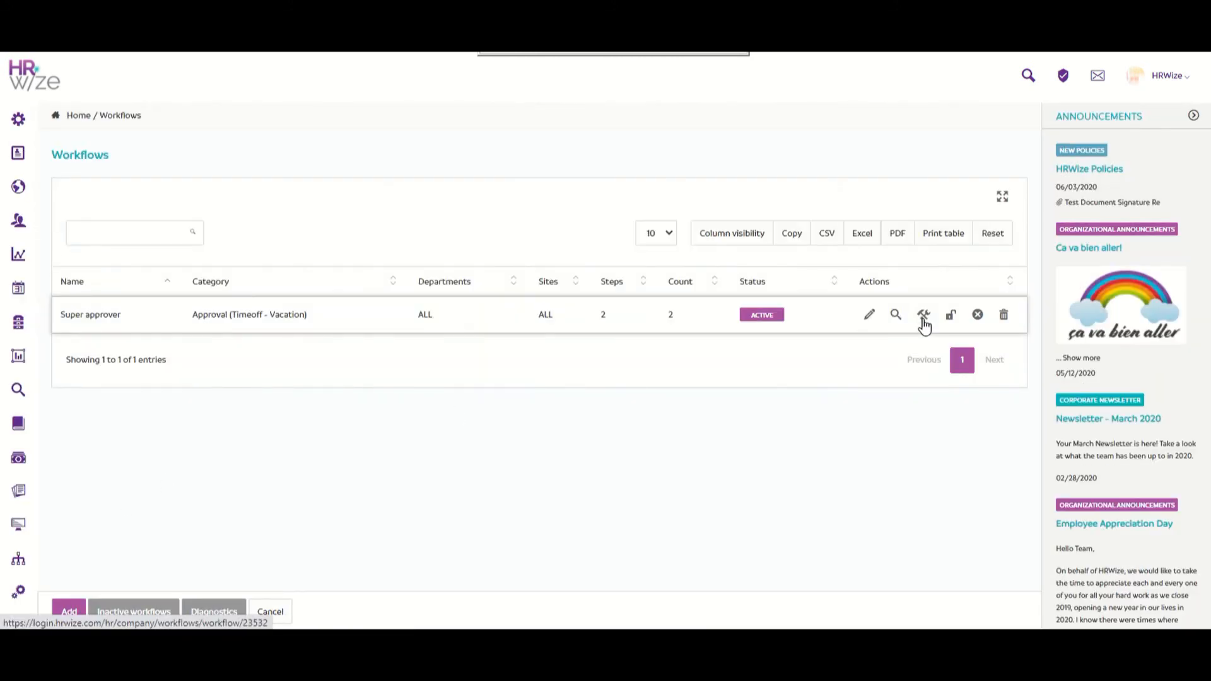
left_click(922, 319)
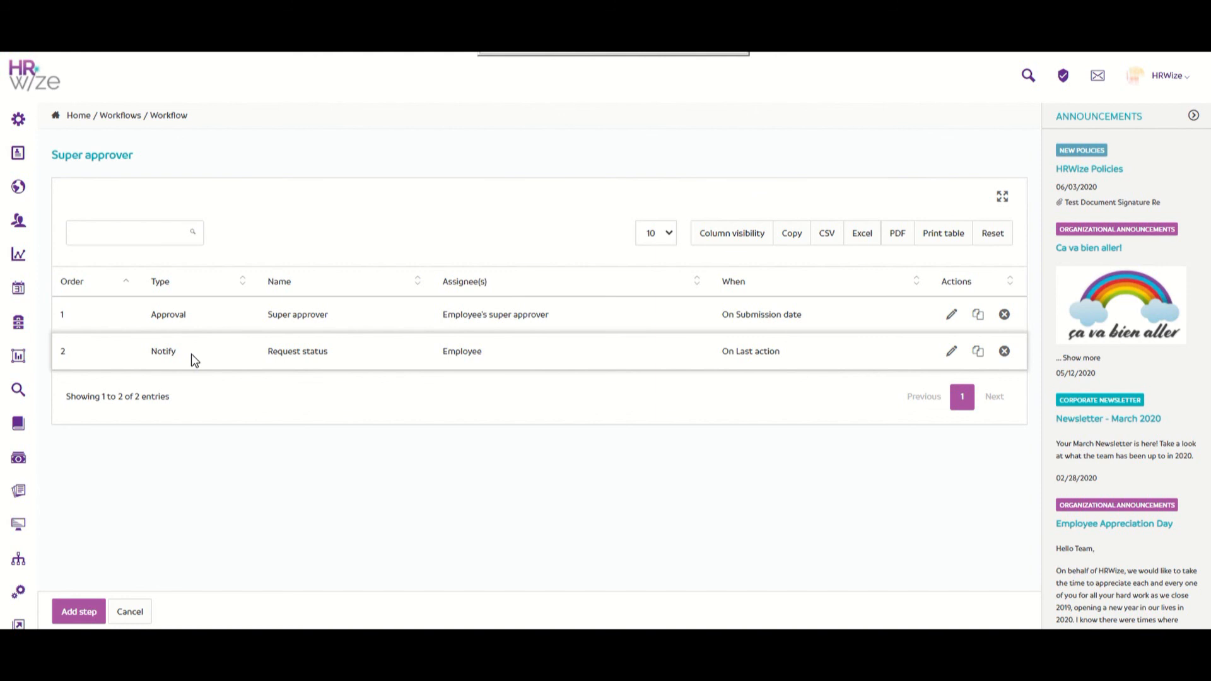
left_click(951, 351)
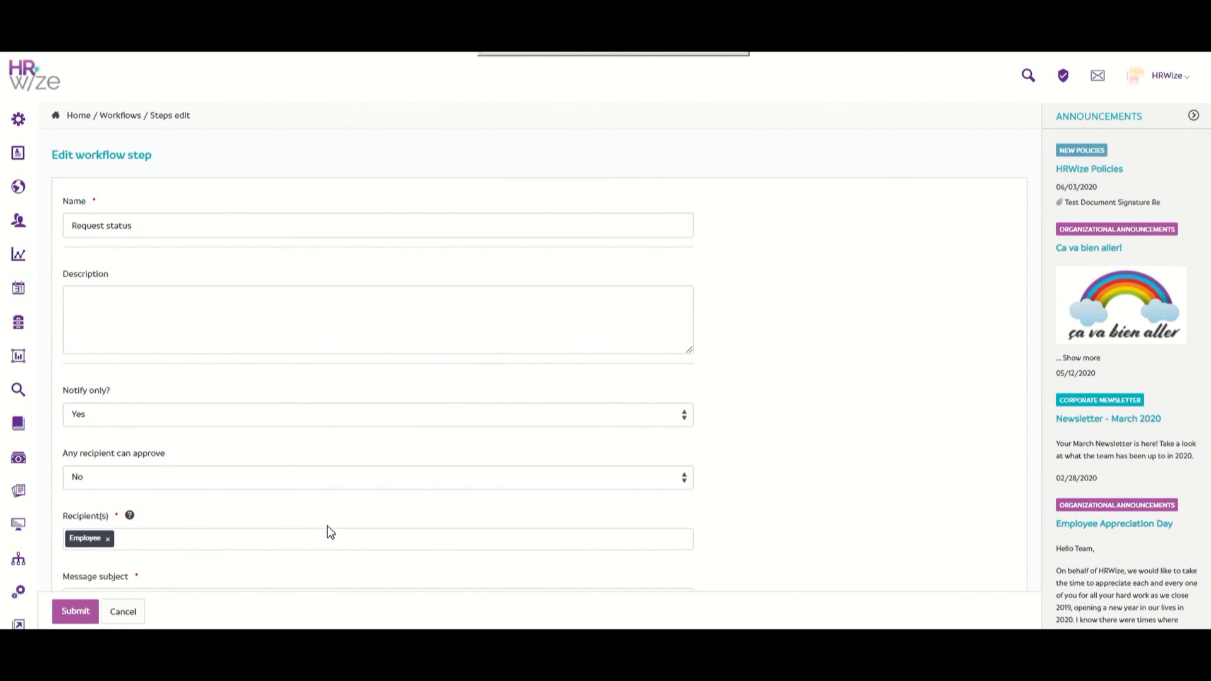
scroll(328, 532, "down", 4)
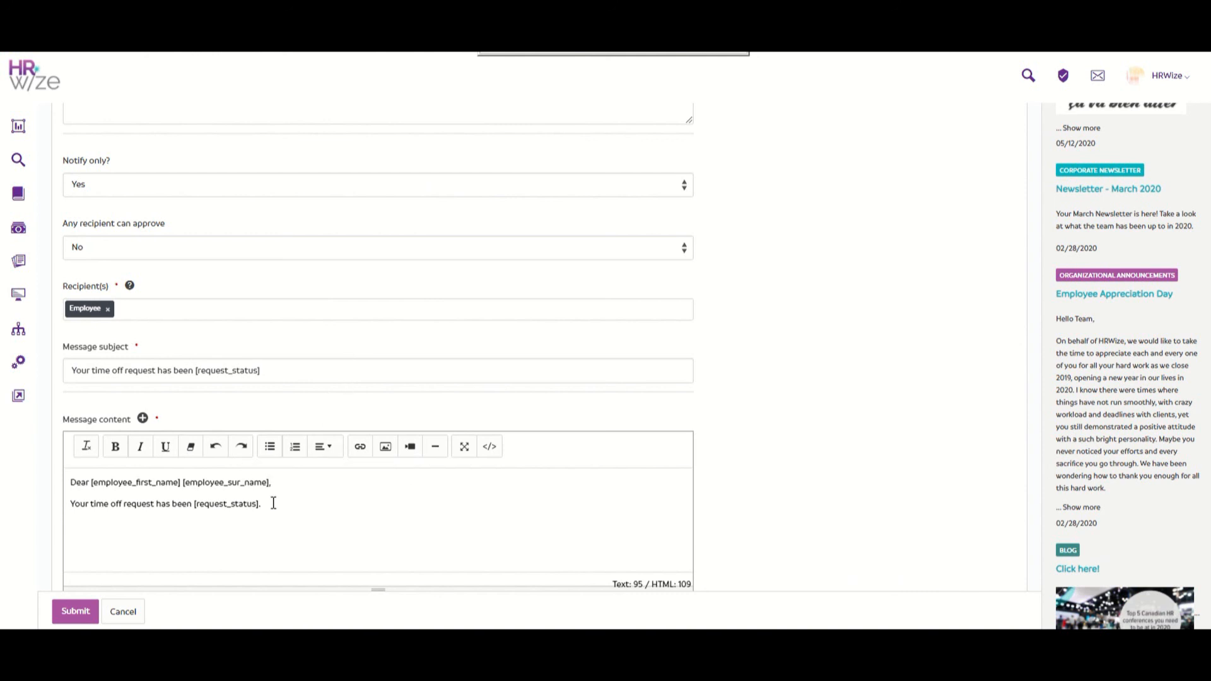
double_click(208, 497)
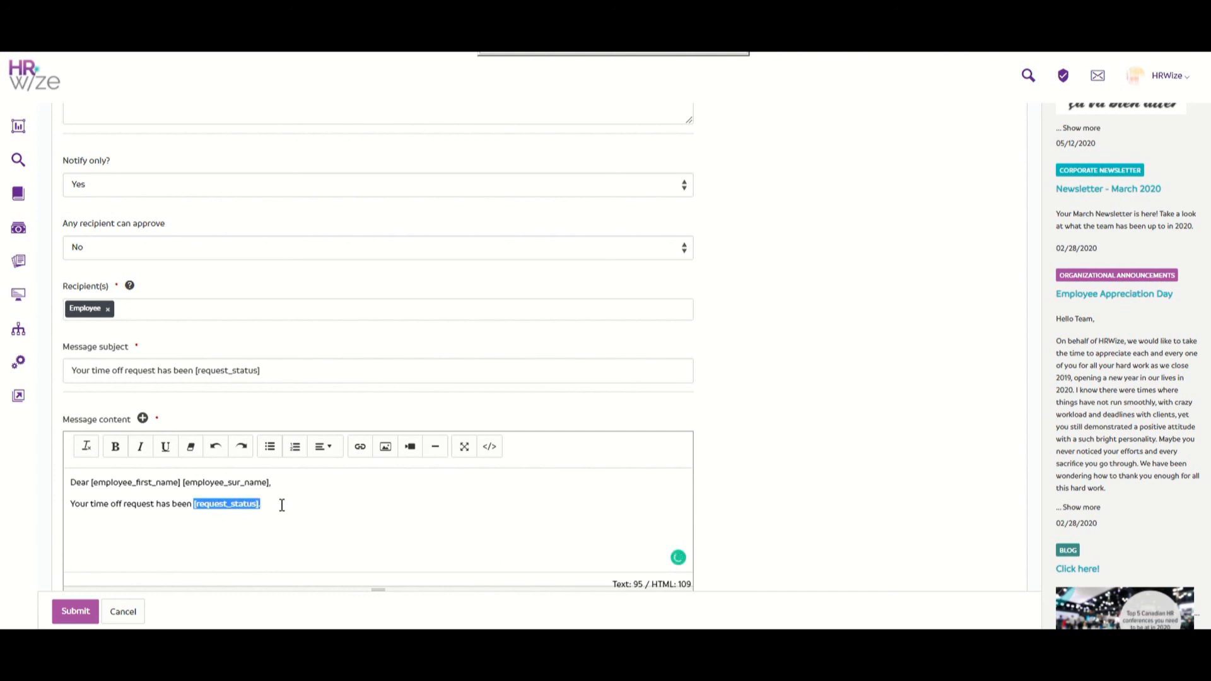
left_click(282, 504)
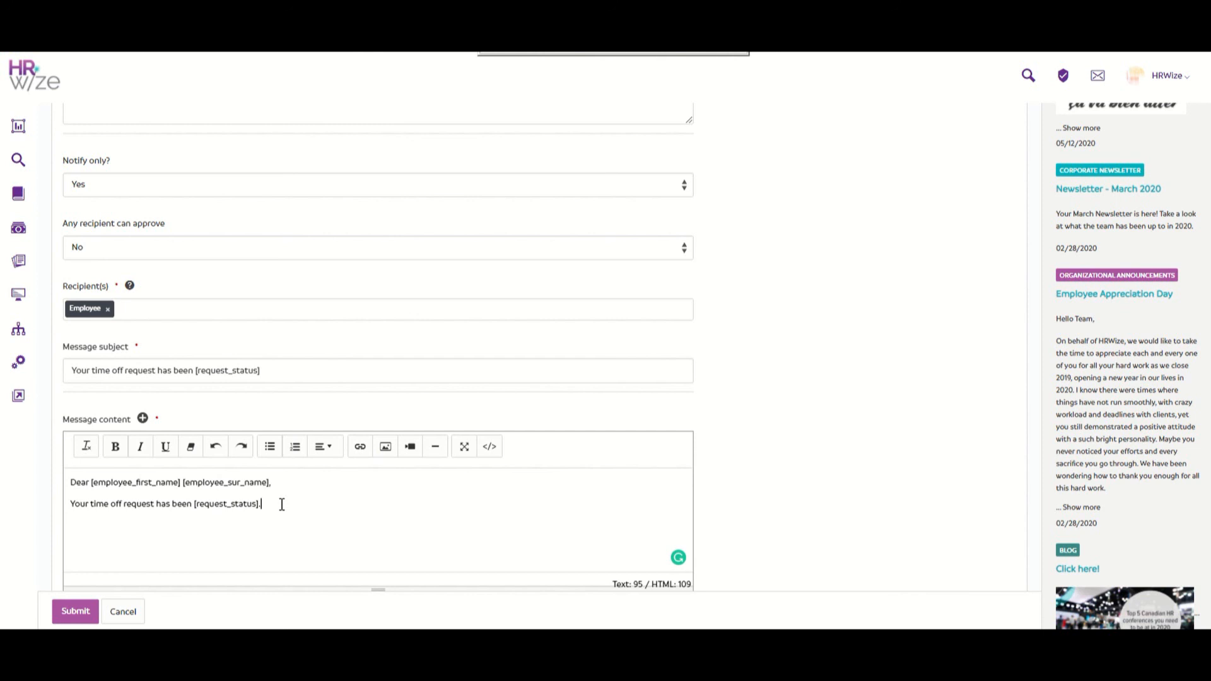
scroll(282, 504, "down", 4)
scroll(282, 504, "down", 1)
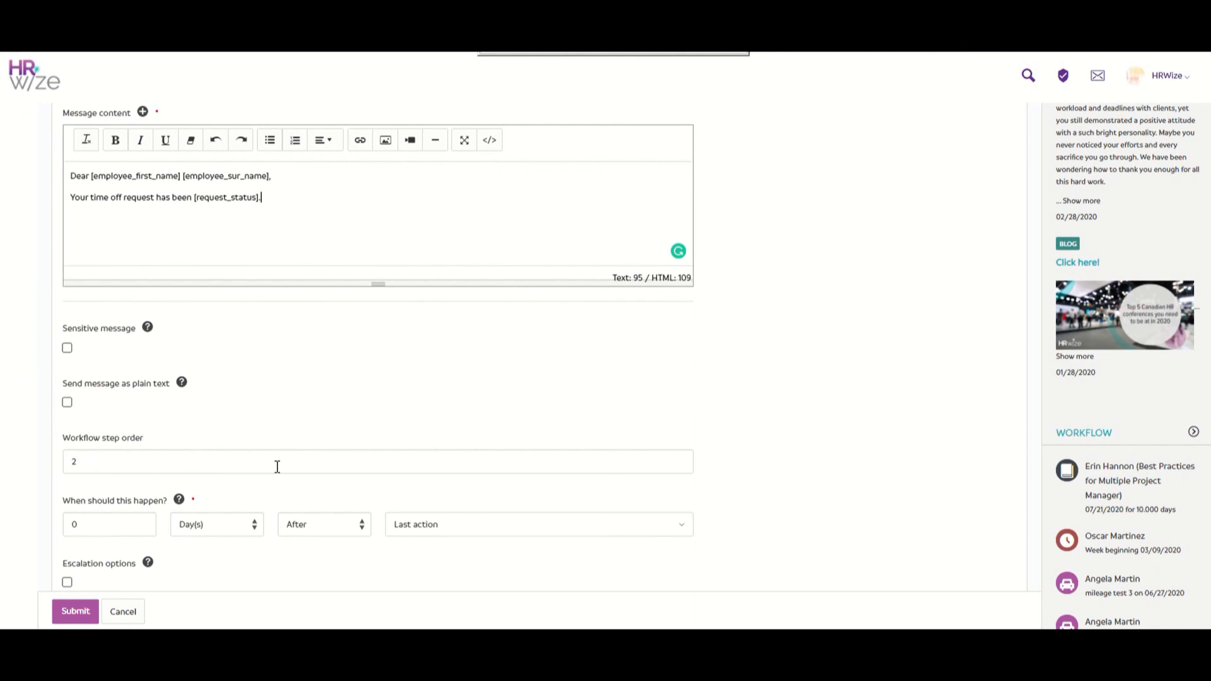
scroll(277, 467, "down", 1)
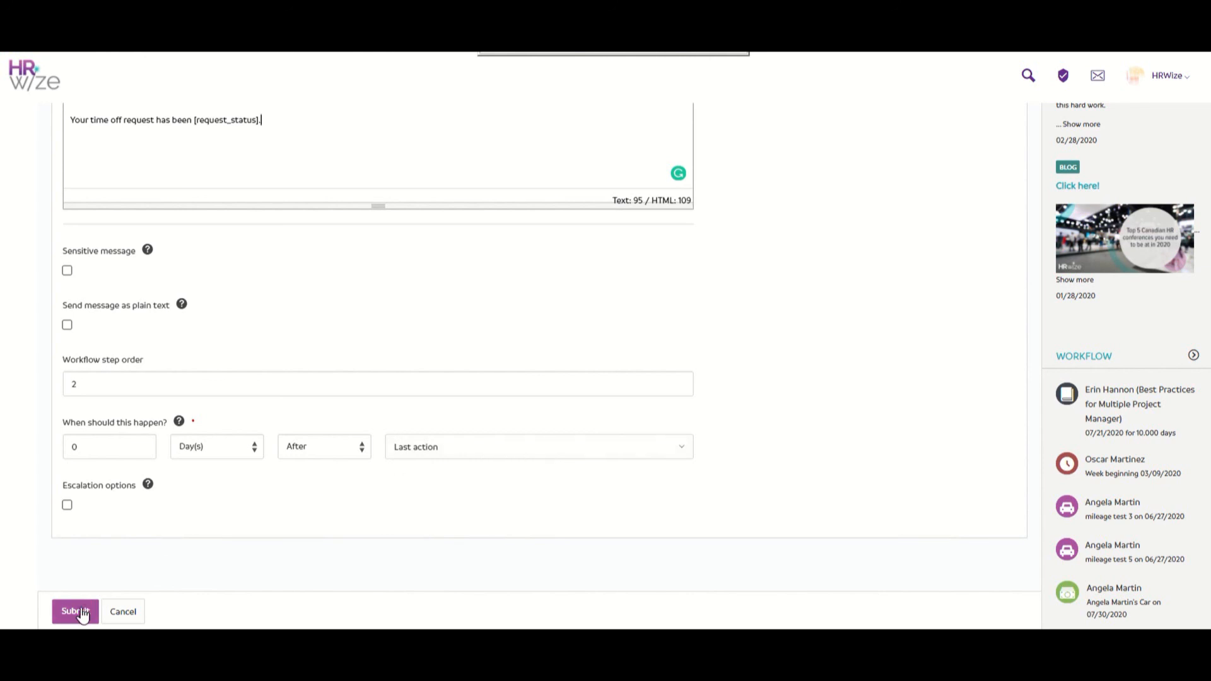
left_click(122, 617)
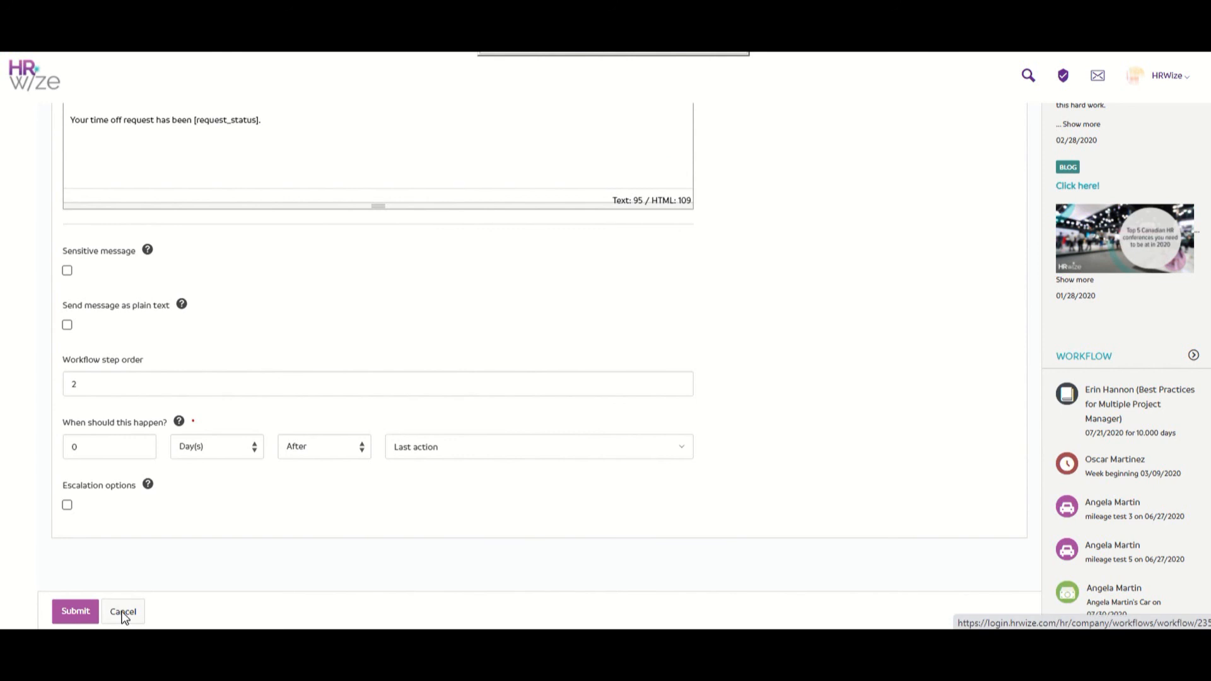